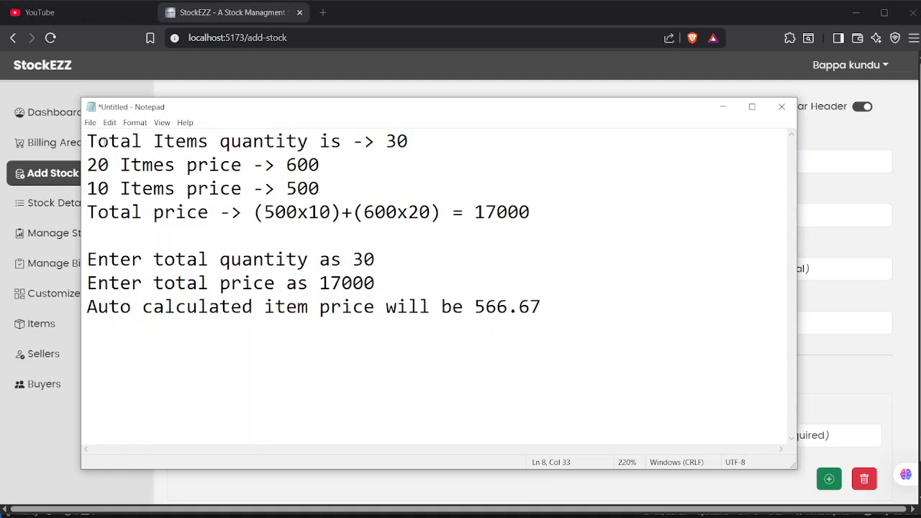
Examine the Notepad example's total item quantity, the two item groups' prices and the total price calculation
left_click_drag(89, 141, 509, 258)
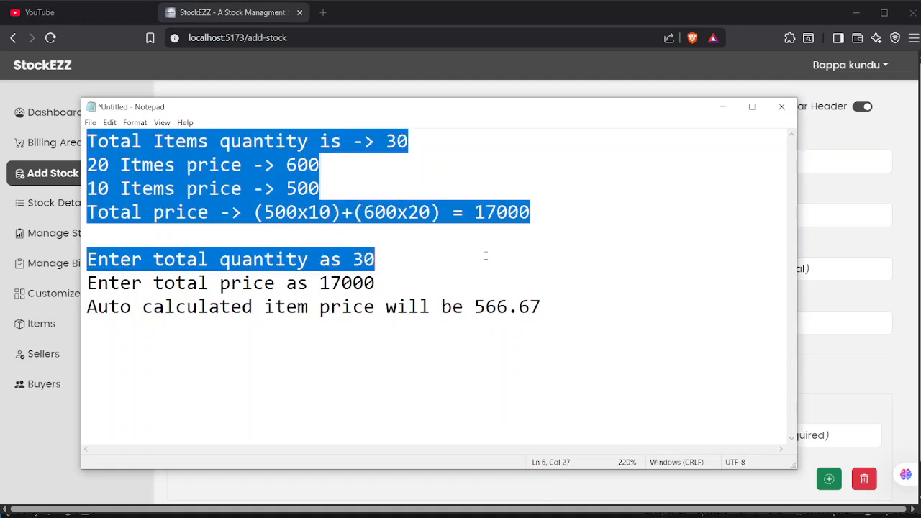
left_click(511, 243)
left_click_drag(409, 141, 386, 141)
left_click_drag(530, 211, 478, 211)
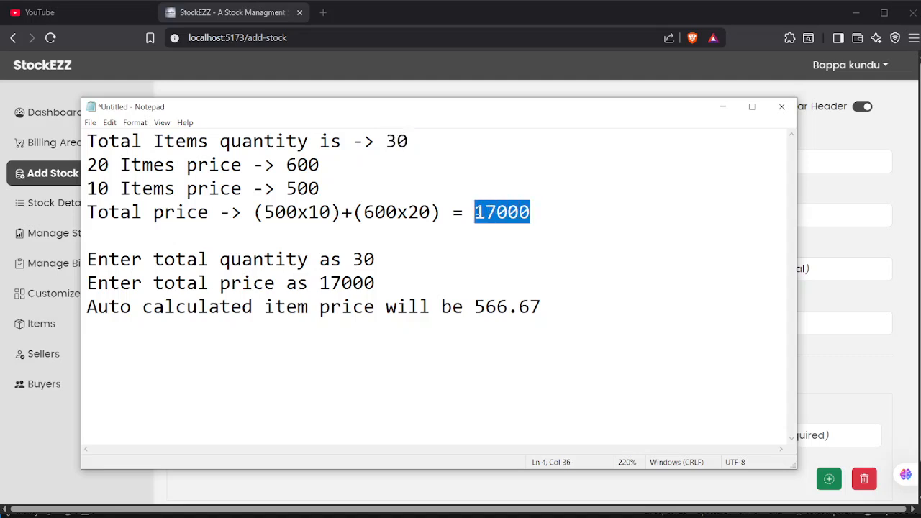
left_click_drag(109, 165, 87, 165)
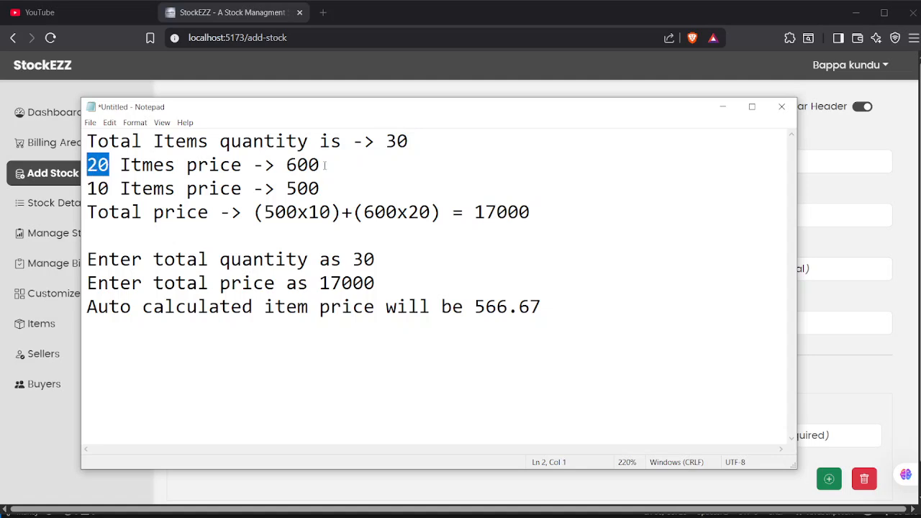
left_click_drag(326, 165, 286, 164)
left_click_drag(109, 189, 86, 188)
left_click_drag(321, 189, 286, 188)
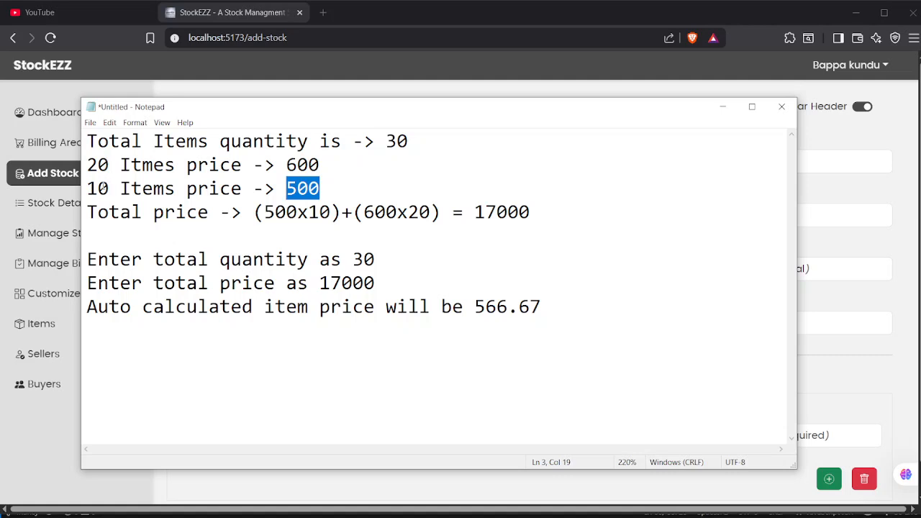
left_click_drag(263, 212, 576, 220)
left_click(547, 196)
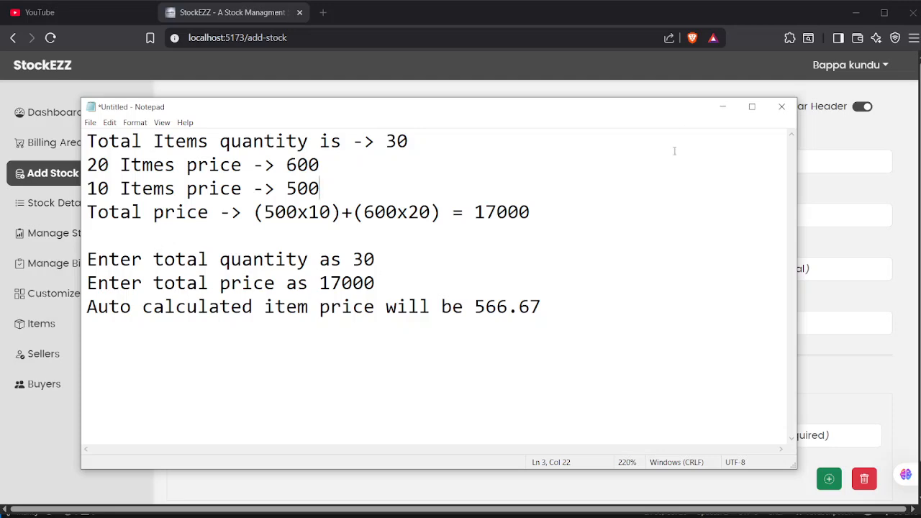
Compare the Add Stock form's Total Quantity and Batch Buy Price fields with the calculated total price in the notes
left_click(722, 110)
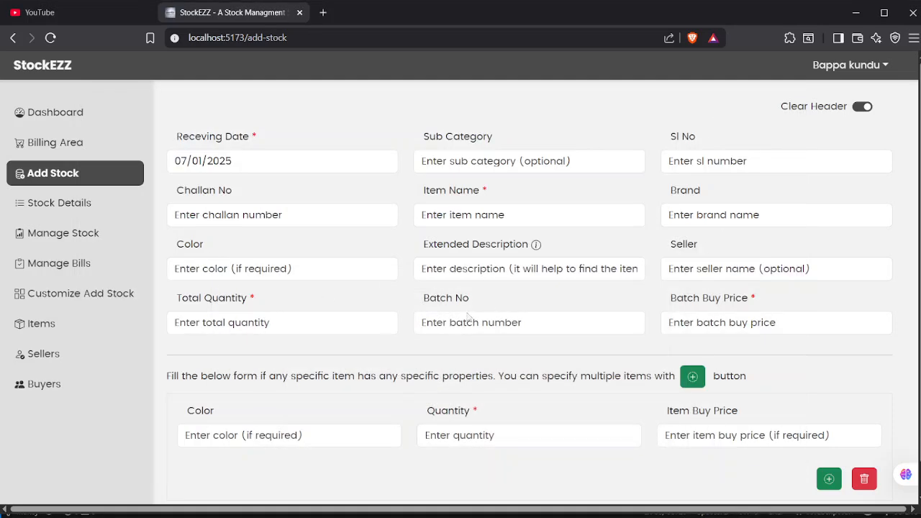
left_click(285, 321)
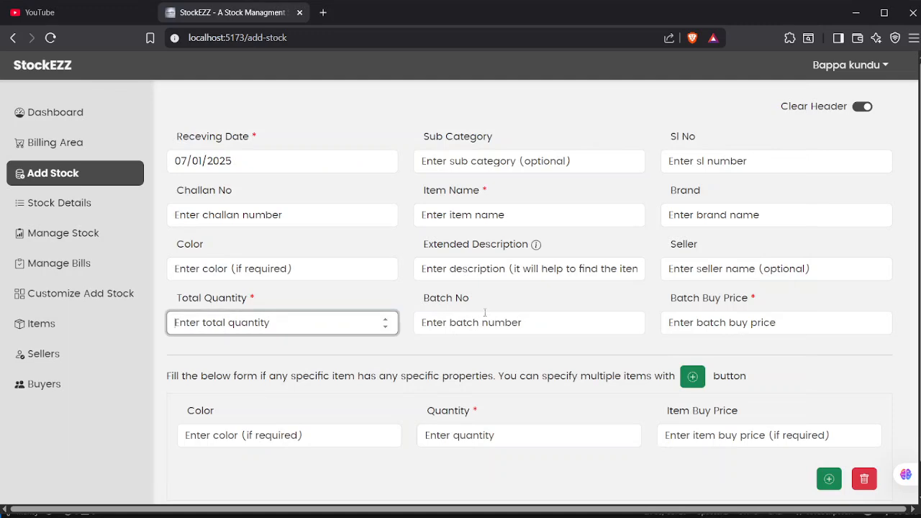
left_click(700, 323)
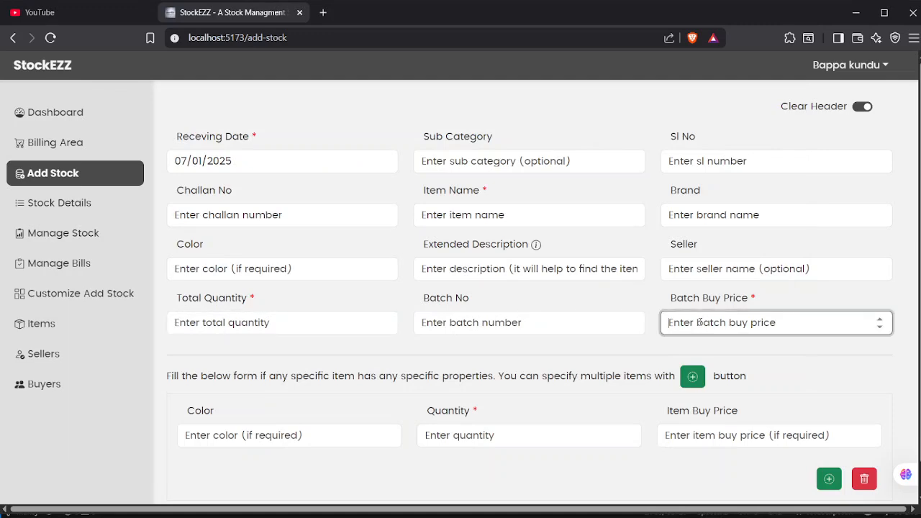
key("alt+Tab")
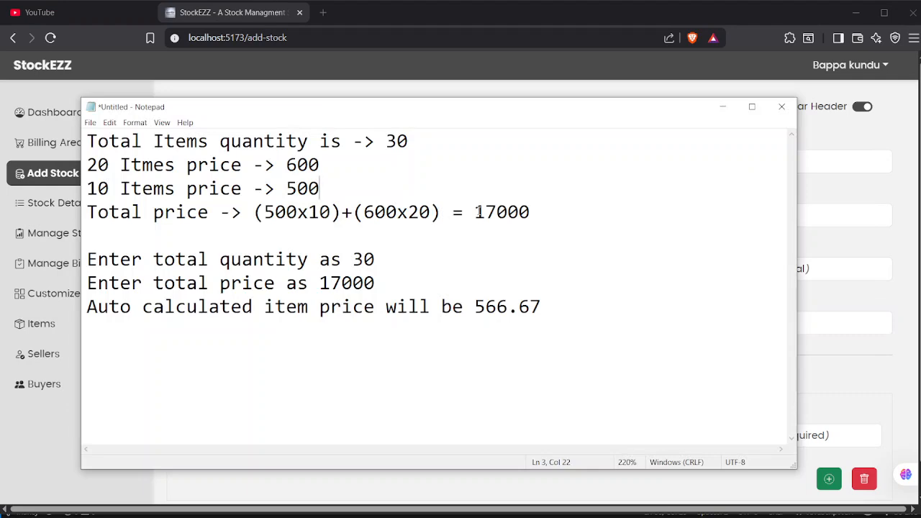
left_click_drag(475, 211, 531, 212)
left_click(544, 209)
left_click(722, 107)
scroll(430, 341, "down", 1)
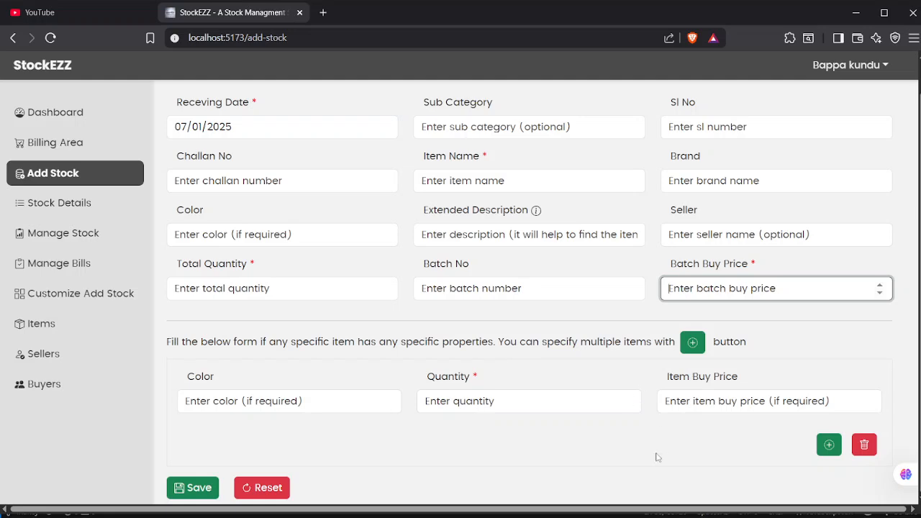
Match the notes' 20-item quantity and price to the item-specific Quantity and Item Buy Price fields of the form
left_click(598, 514)
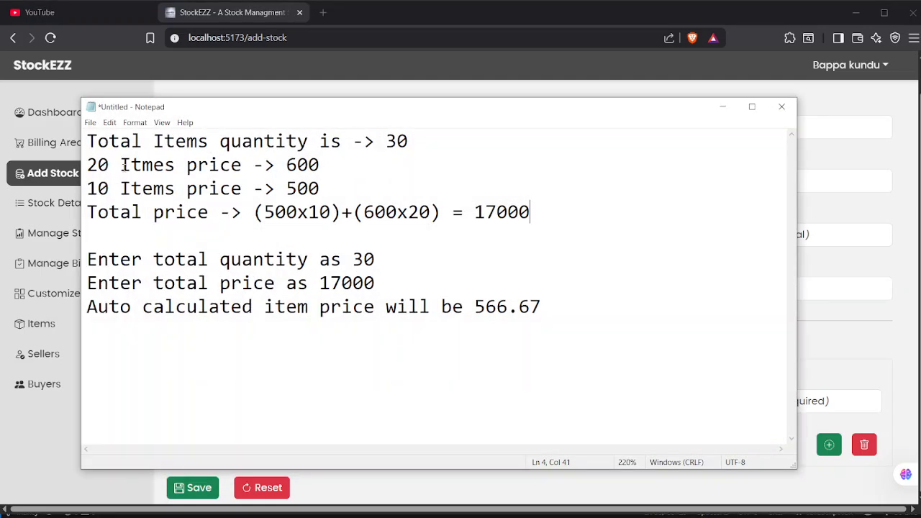
left_click_drag(109, 165, 88, 165)
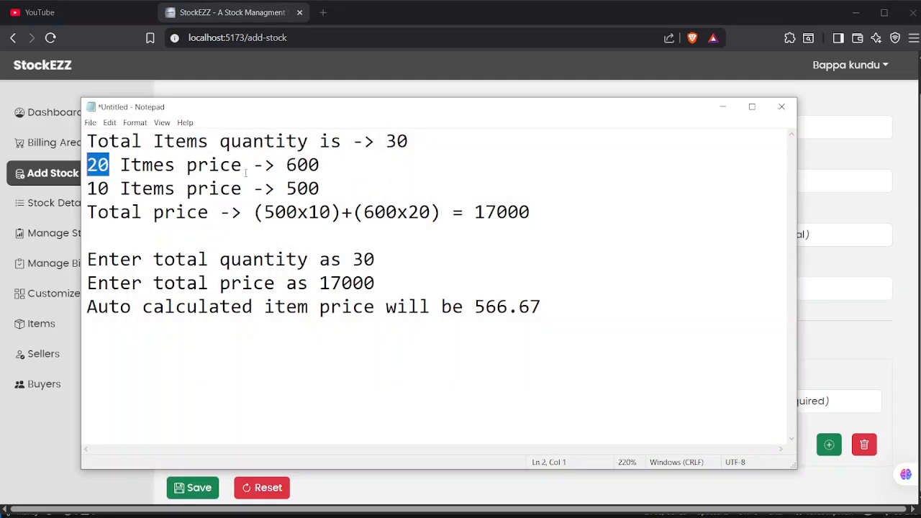
left_click_drag(319, 165, 287, 164)
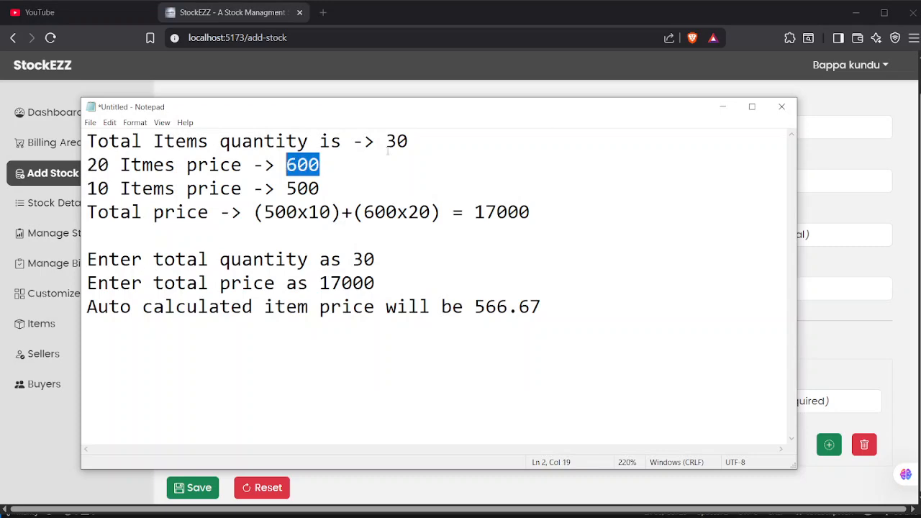
left_click(723, 106)
left_click(463, 400)
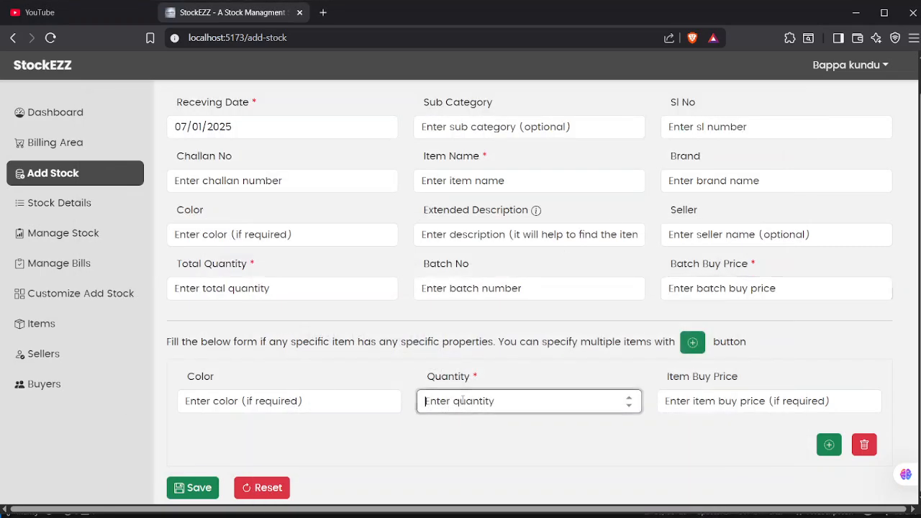
left_click(716, 405)
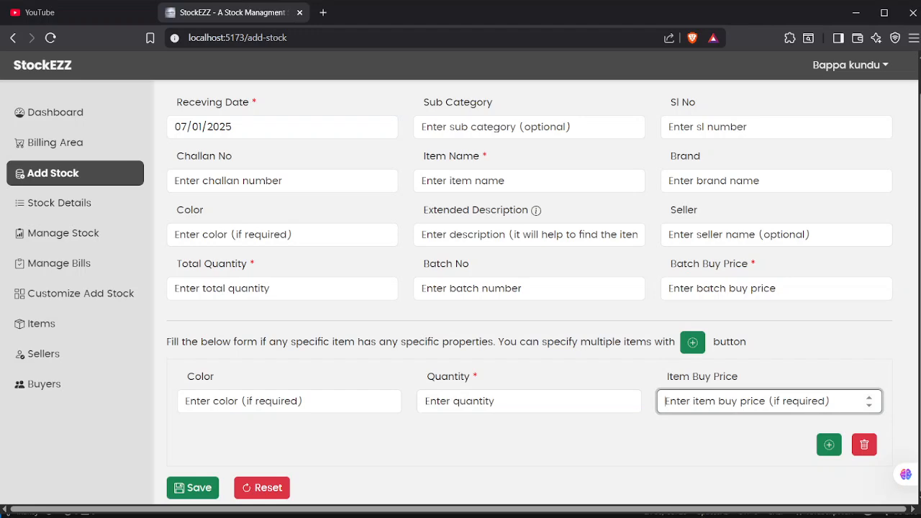
Review the notes' 10-item and 20-item price lines against the total quantity and total price
key("alt+Tab")
left_click_drag(87, 188, 108, 189)
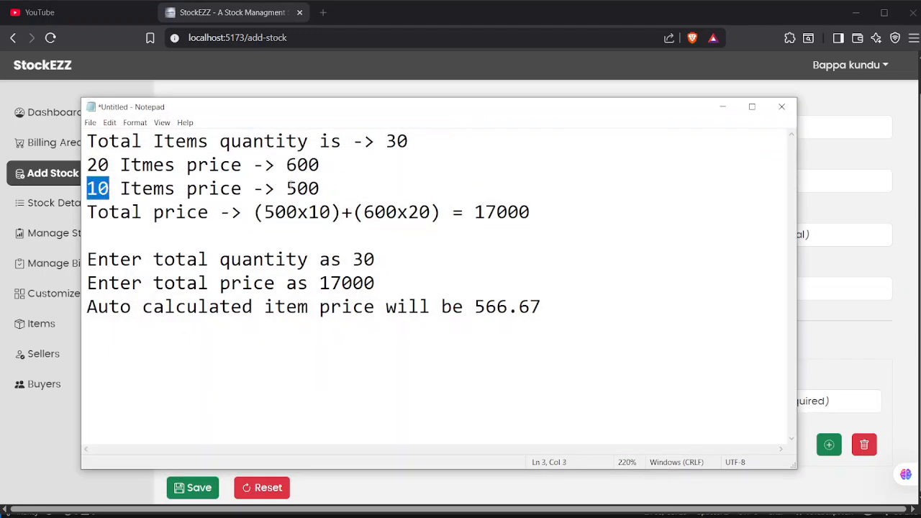
left_click_drag(287, 189, 330, 187)
left_click(334, 187)
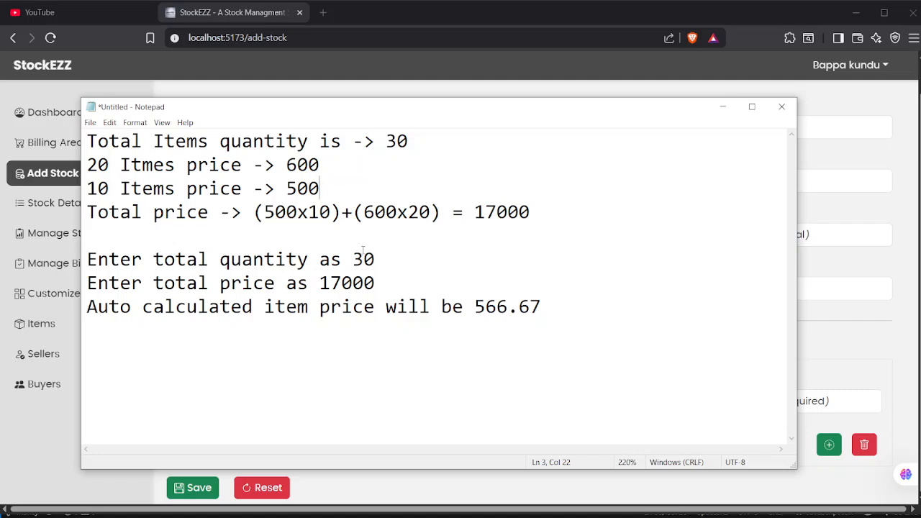
left_click_drag(476, 213, 537, 214)
left_click_drag(386, 141, 408, 141)
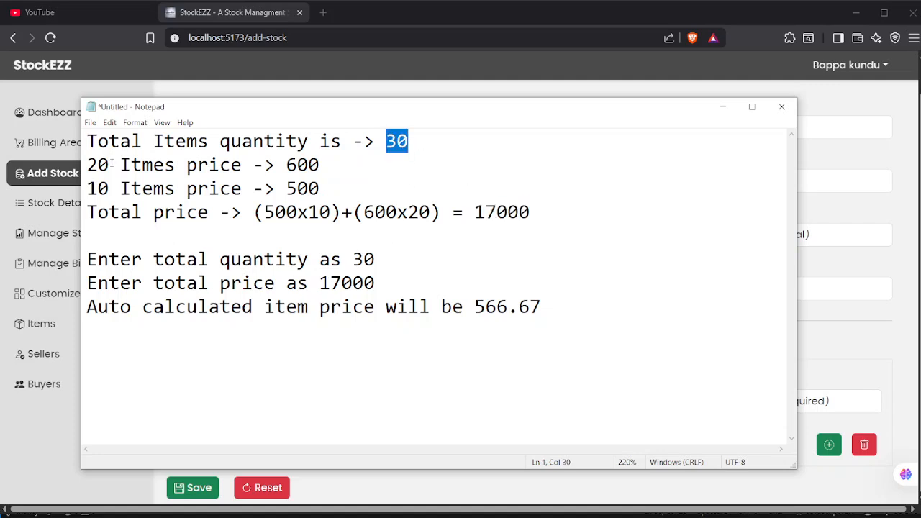
left_click_drag(87, 165, 109, 164)
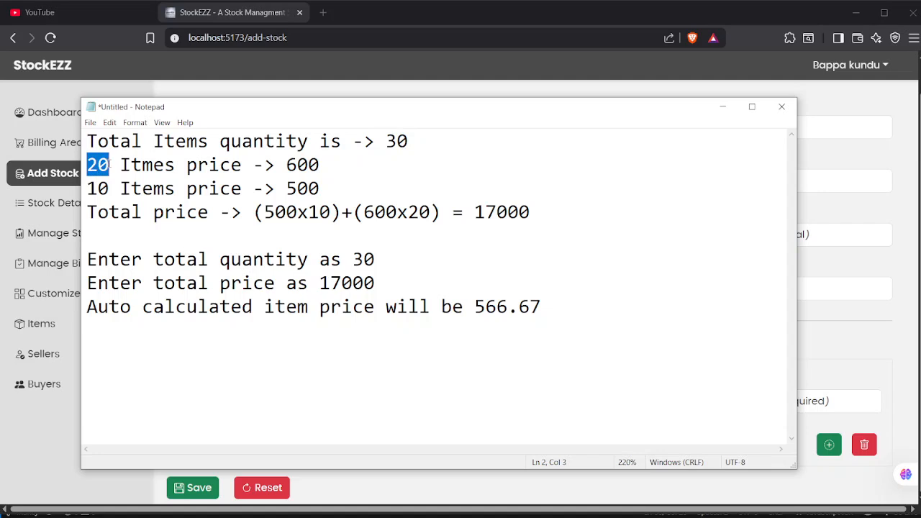
left_click_drag(288, 165, 321, 165)
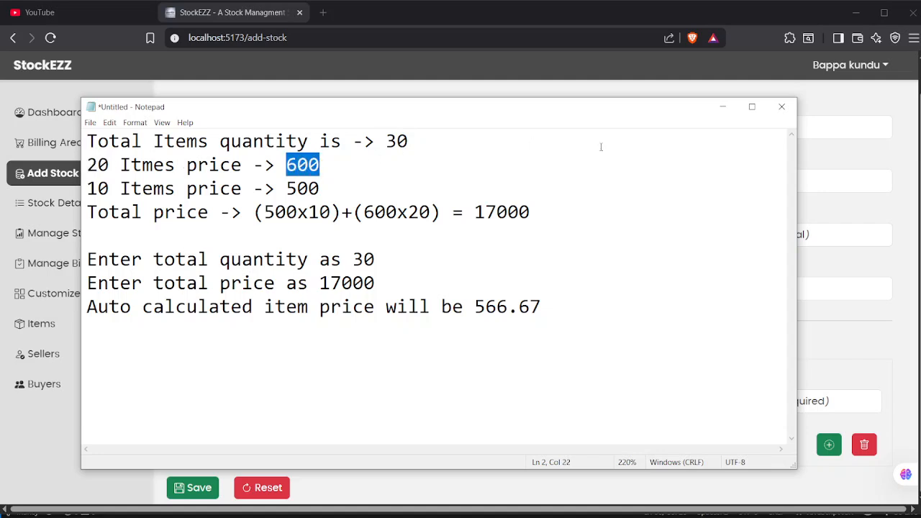
left_click_drag(325, 188, 87, 188)
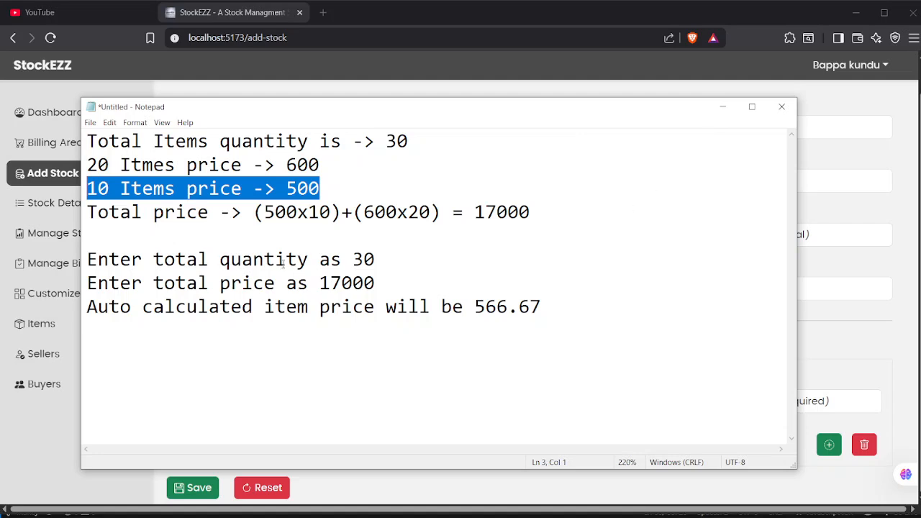
Examine how the notes derive the auto-calculated item price from the total entries, and compare it with the 20-item price
left_click_drag(378, 260, 375, 283)
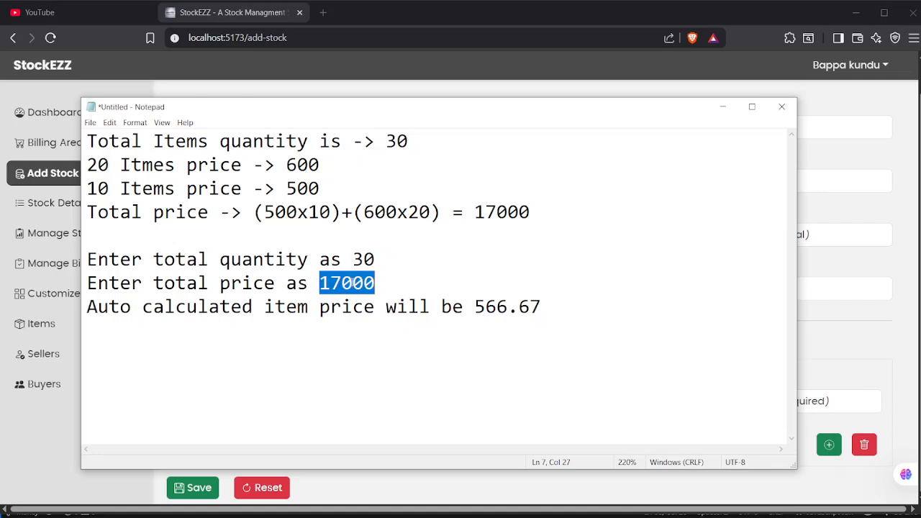
left_click_drag(475, 307, 546, 309)
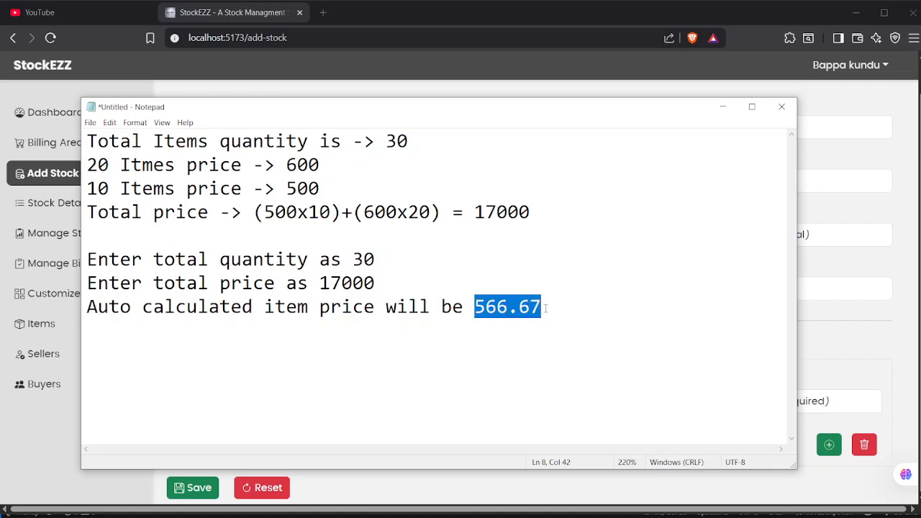
left_click(515, 294)
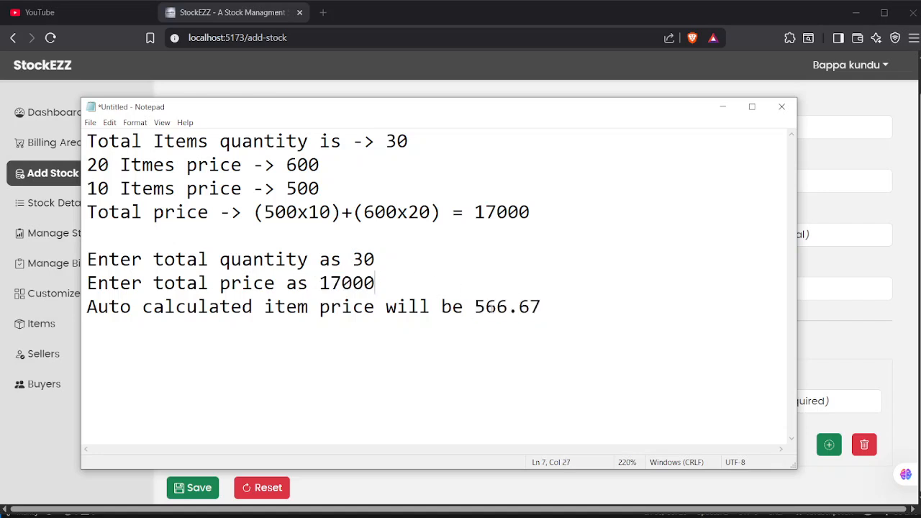
left_click_drag(476, 308, 542, 311)
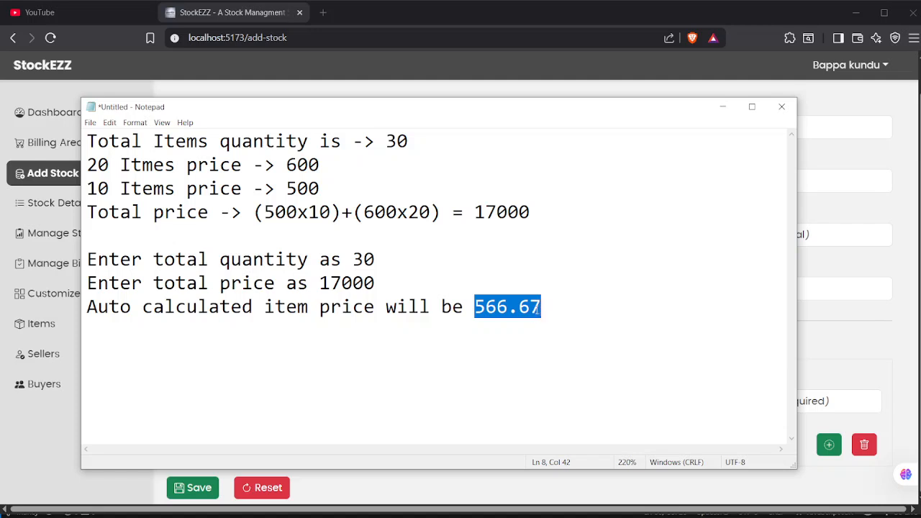
left_click(530, 308)
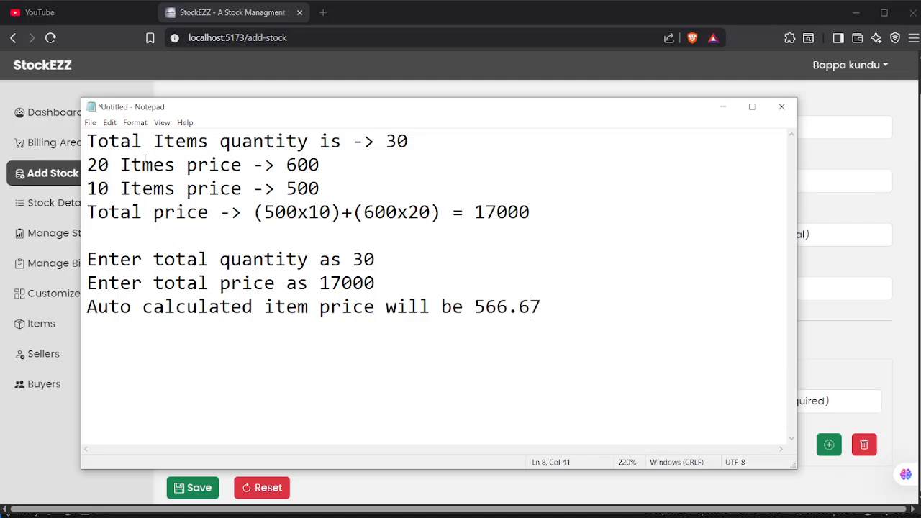
left_click(89, 165)
left_click_drag(90, 165, 110, 166)
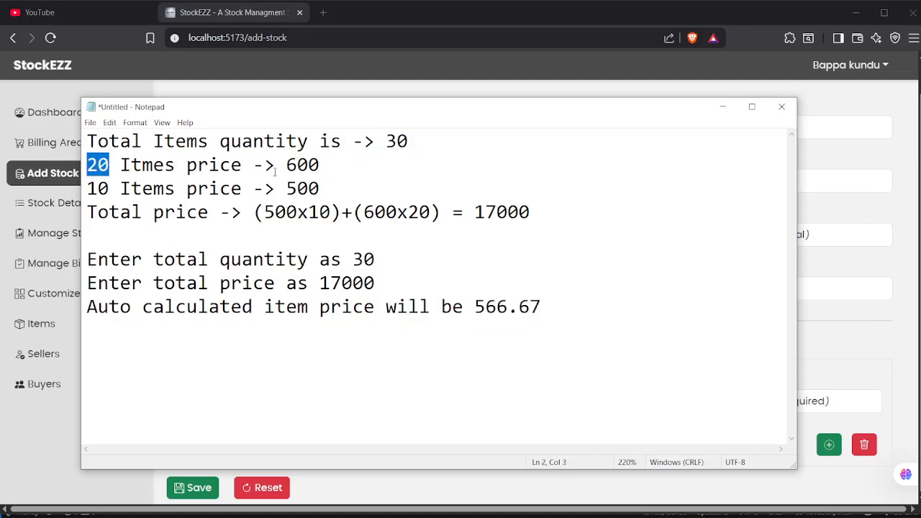
left_click_drag(287, 167, 333, 167)
Check the item-specific Quantity field, and compare the notes' 10-item line with the auto-calculated item price
left_click(722, 108)
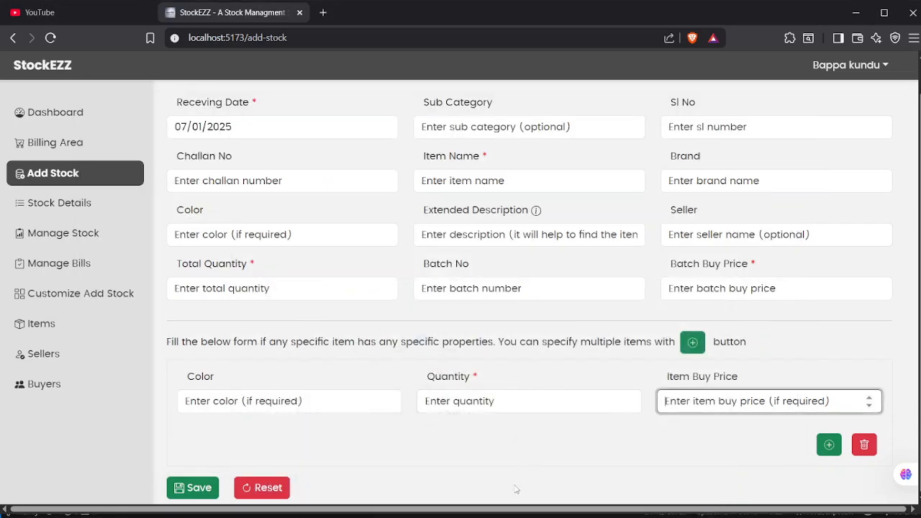
left_click(492, 401)
key("alt+Tab")
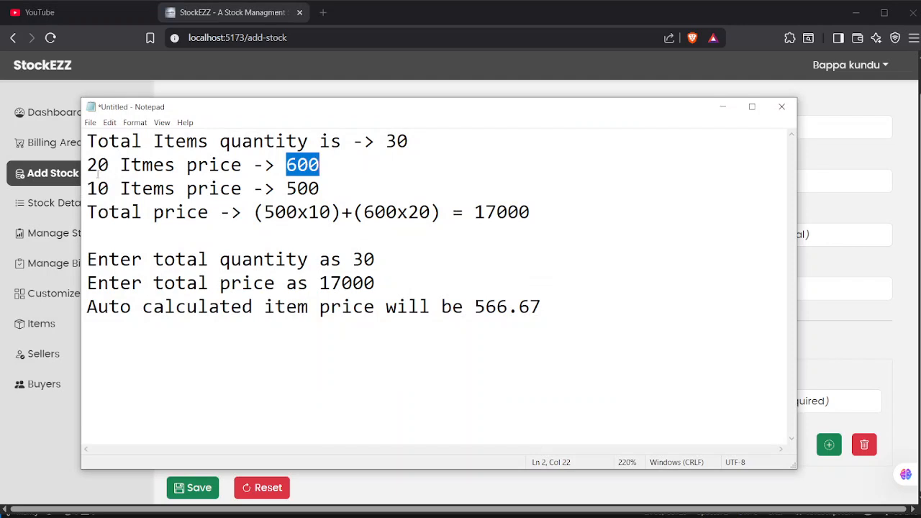
left_click_drag(89, 186, 131, 189)
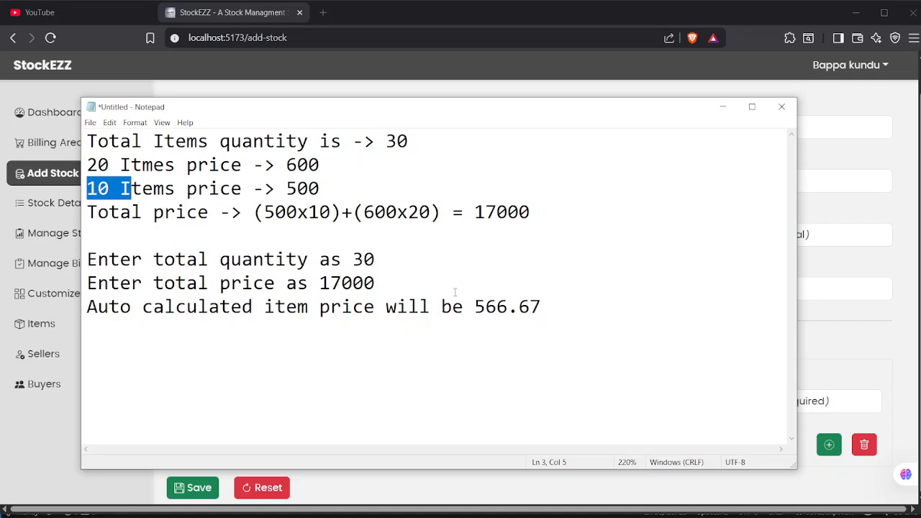
left_click_drag(475, 307, 544, 311)
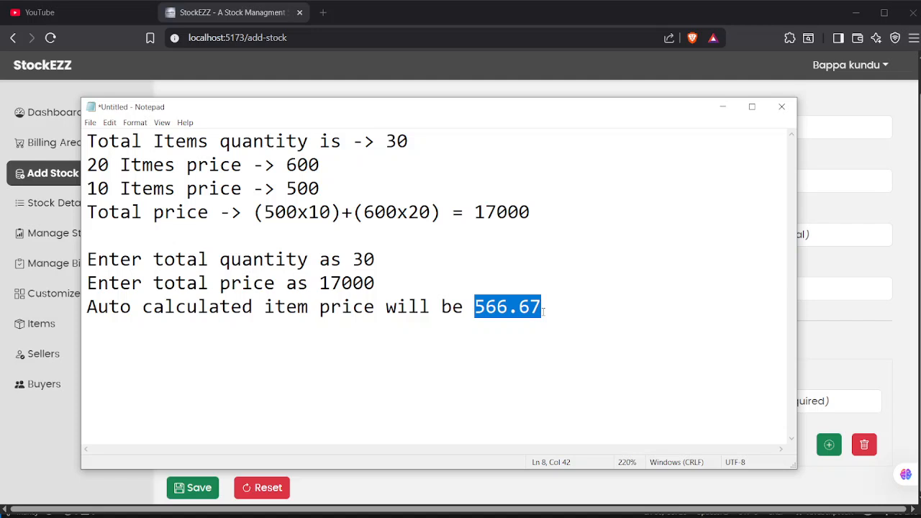
left_click(545, 308)
left_click_drag(545, 308, 479, 302)
left_click_drag(84, 188, 357, 192)
left_click(359, 188)
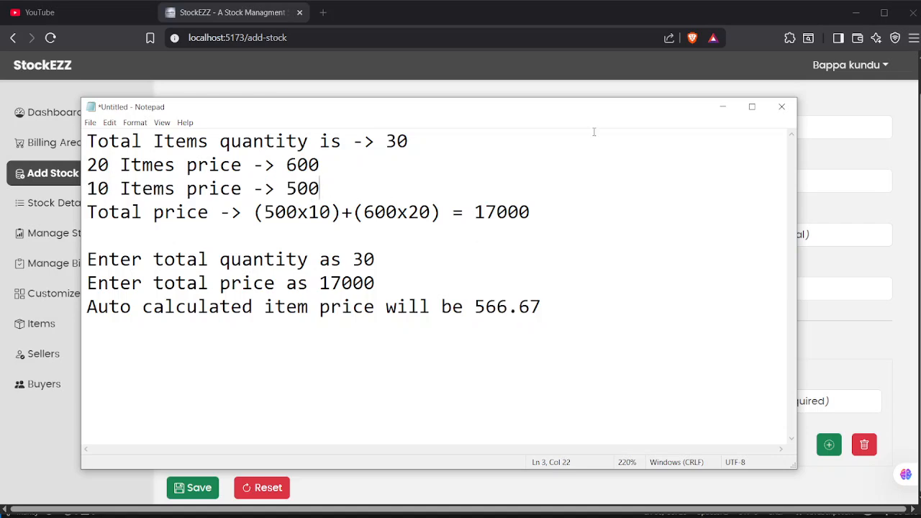
left_click(721, 108)
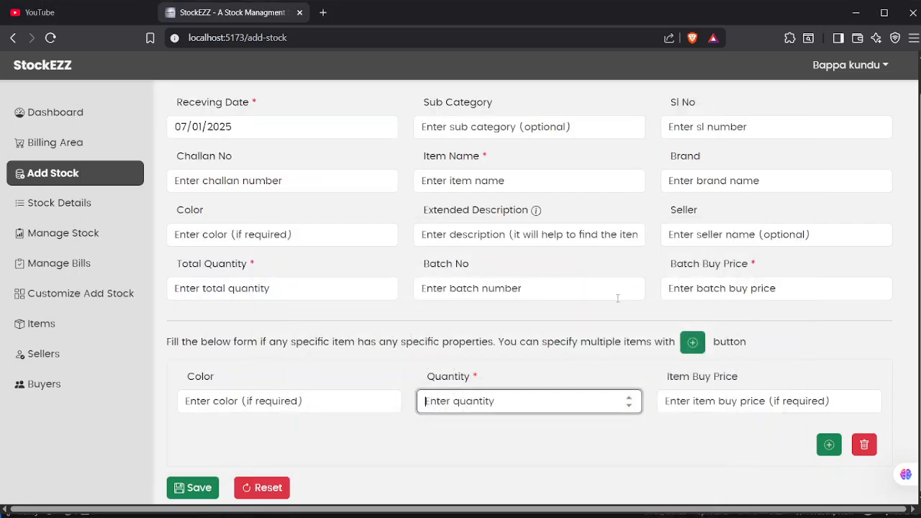
Switch to the StockEZZ Demo Data Hardware workbook in Excel and look through its stock rows
scroll(618, 299, "up", 1)
scroll(638, 296, "down", 1)
key("alt+Tab")
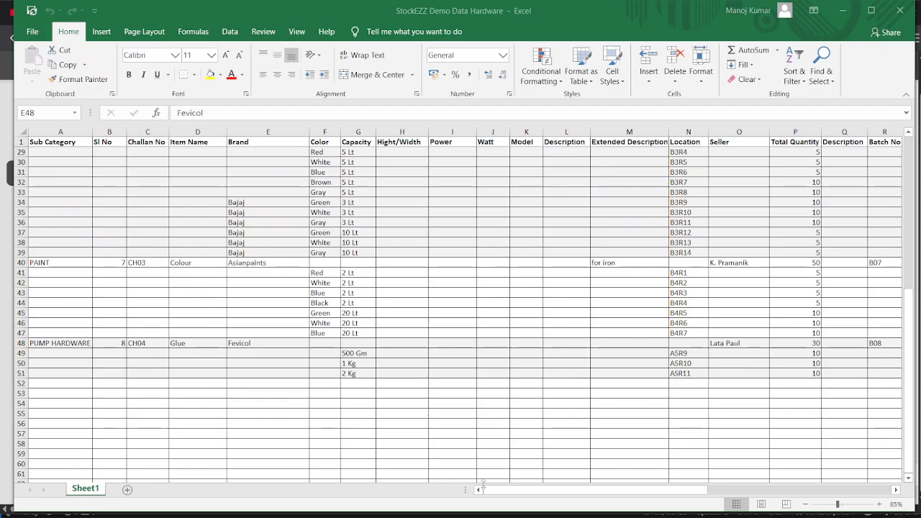
scroll(257, 277, "down", 1)
scroll(256, 274, "up", 7)
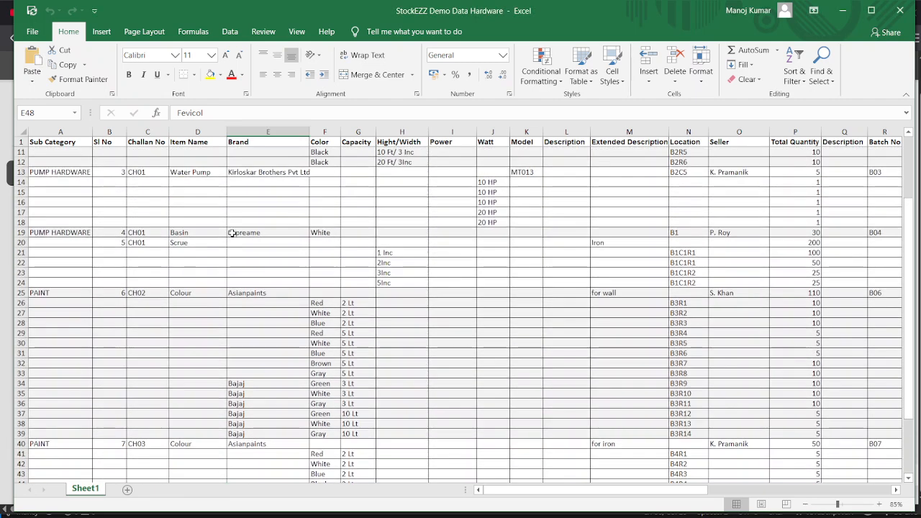
Examine the white Basin row in the hardware stock sheet, from its sub category across to its batch buy price
left_click(232, 233)
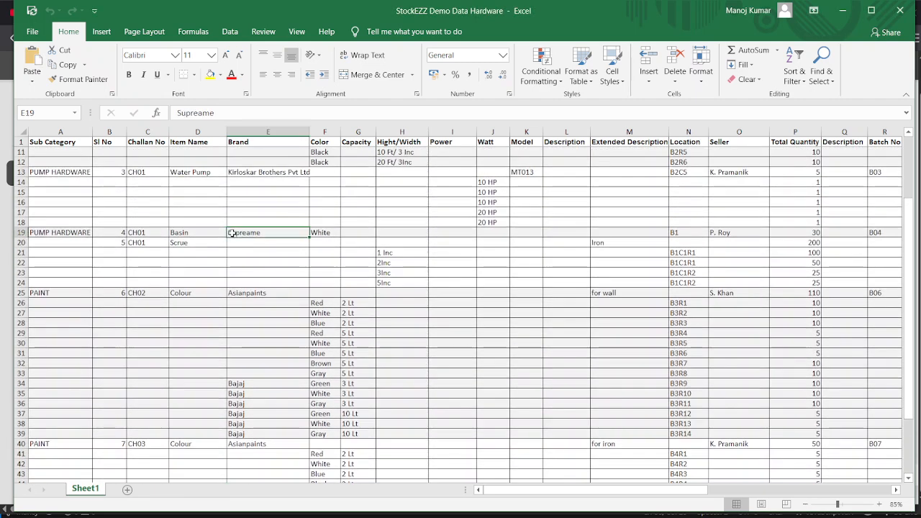
key("Left")
key("Home")
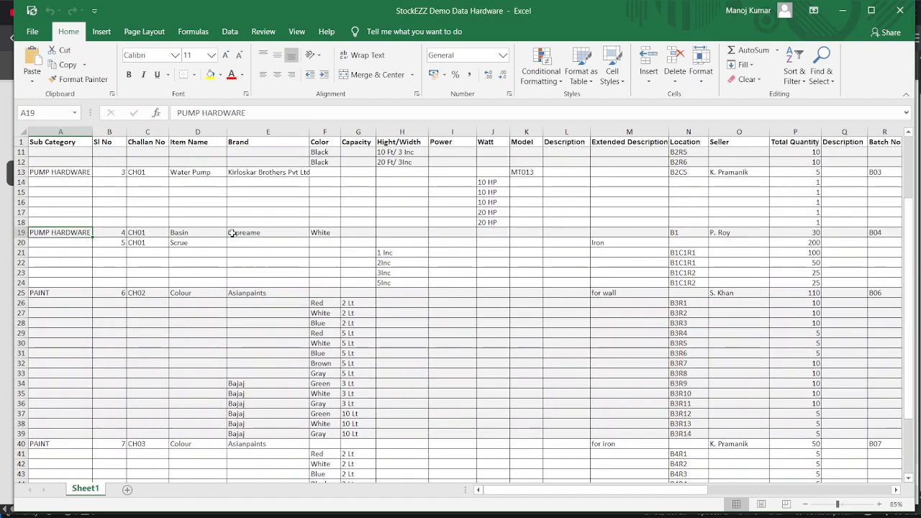
key("Right")
key("Right")
key("Right")
key("Right")
key("Right")
key("Right")
key("Right")
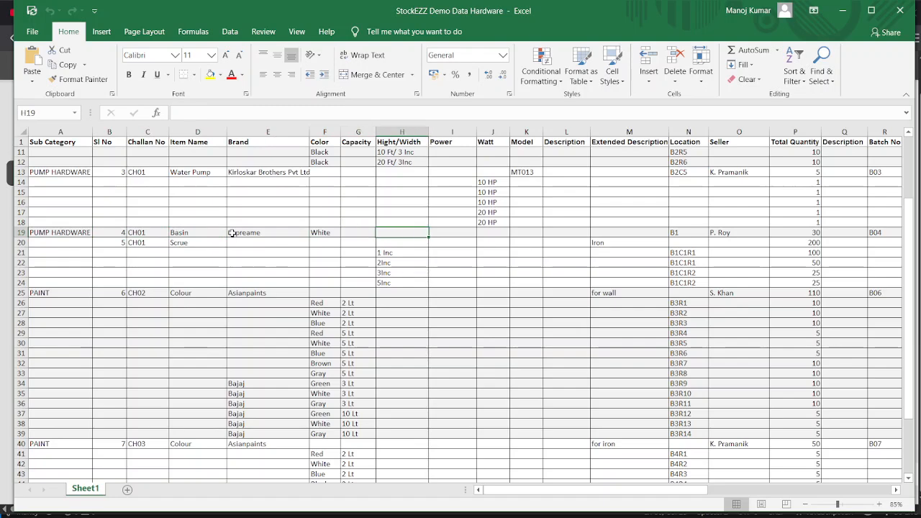
key("Right")
key("Right")
key("Right")
key("Right")
key("Right")
key("Right")
key("Right")
key("Right")
key("Right")
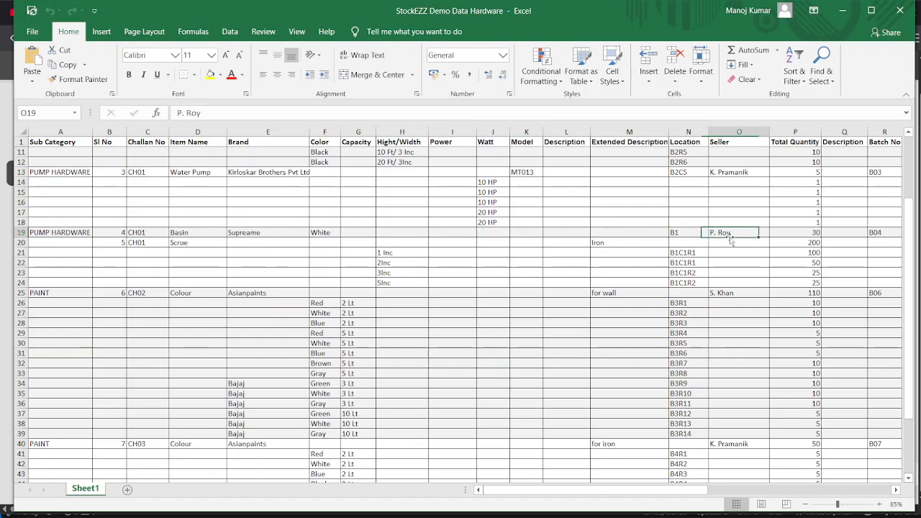
key("Right")
key("Right")
key("Right")
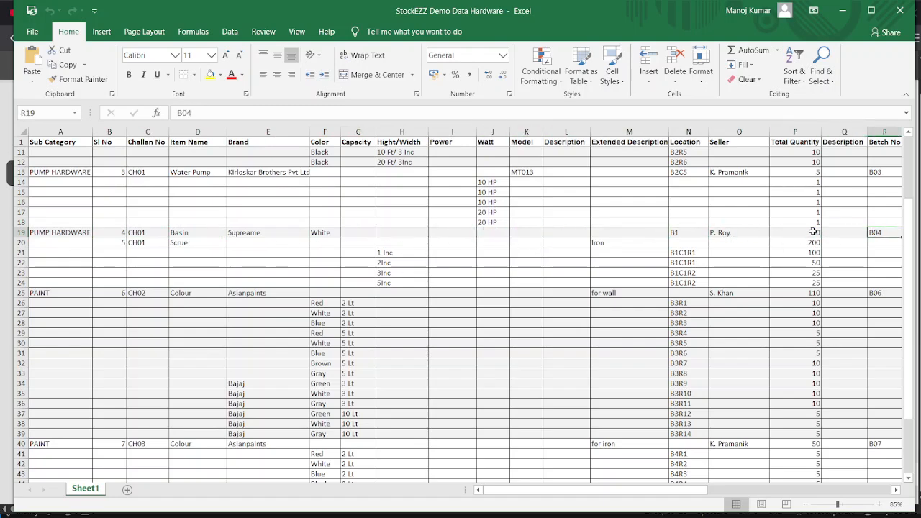
scroll(814, 232, "right", 1)
left_click(756, 231)
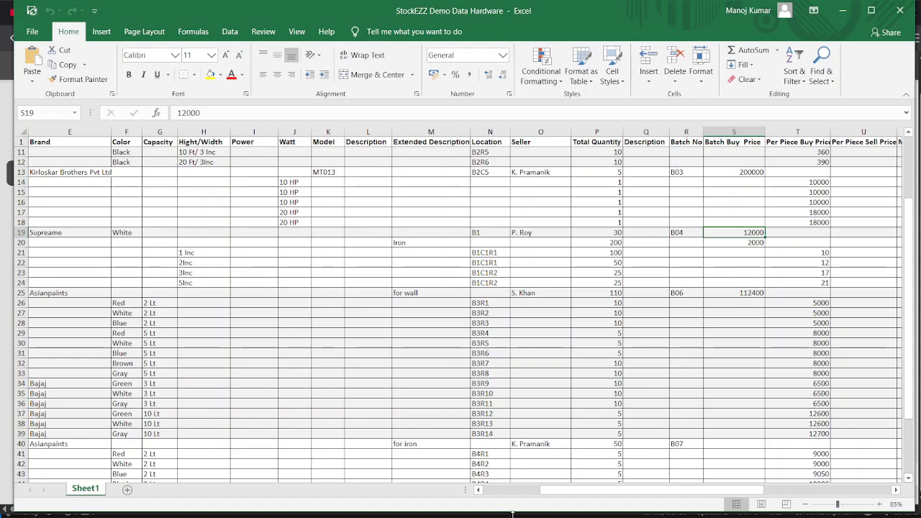
Switch back to StockEZZ's Add Stock form in the browser and compare the Total Quantity field with the item-specific Quantity field
mouse_move(519, 514)
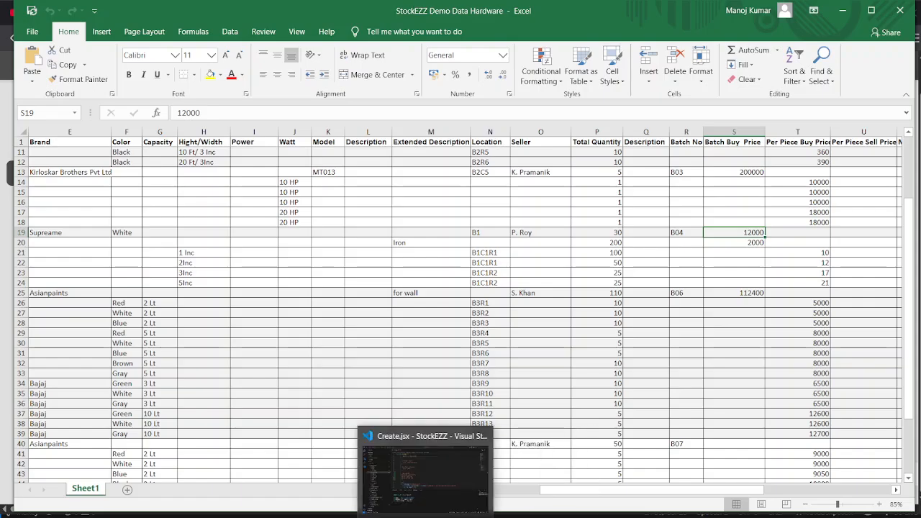
left_click(360, 514)
scroll(535, 241, "up", 1)
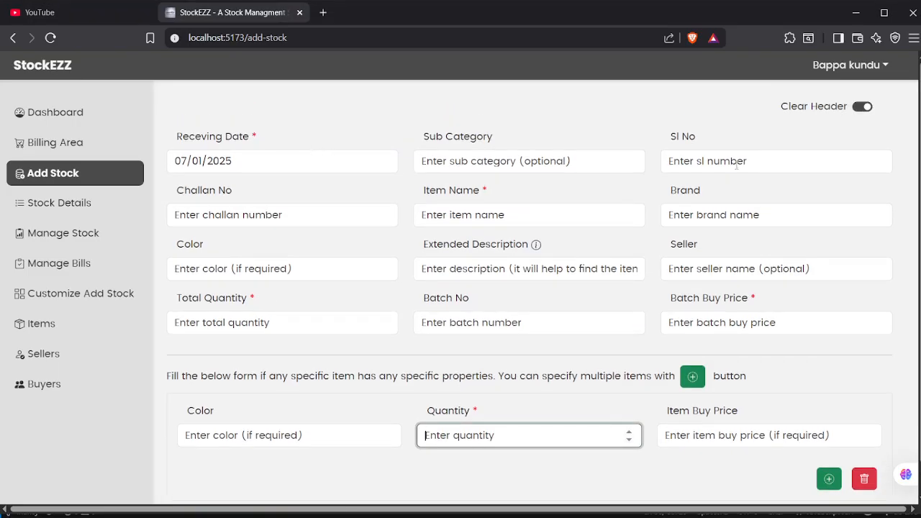
scroll(608, 342, "down", 1)
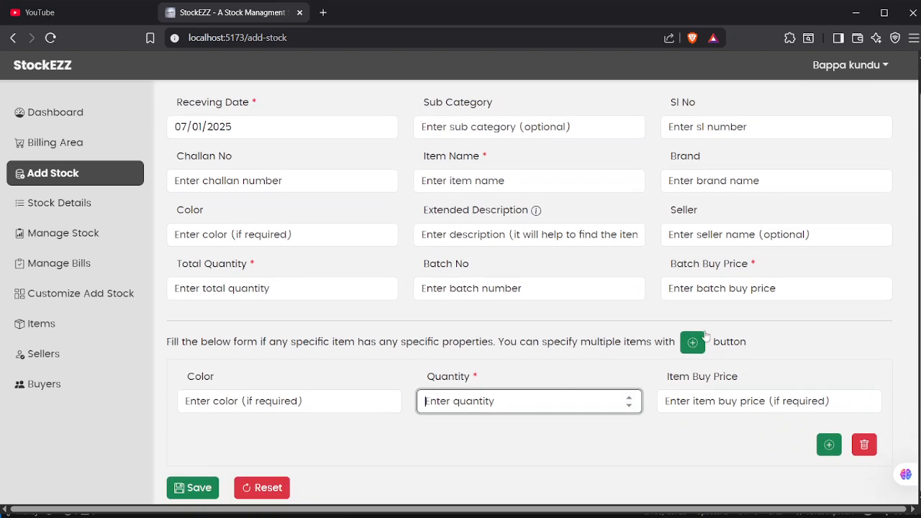
left_click(277, 288)
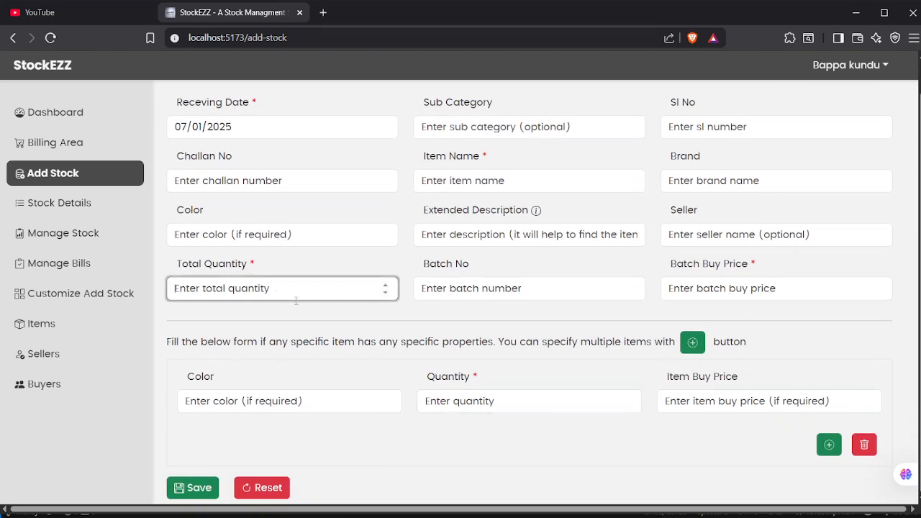
left_click(459, 401)
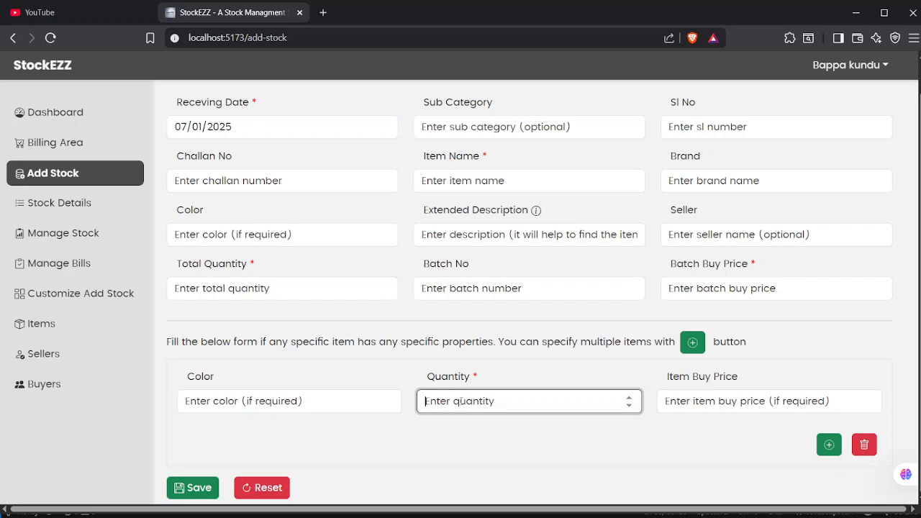
Enter 10 as the Total Quantity and 10 as the item-specific Quantity, leaving the item's color and buy price blank
left_click(289, 285)
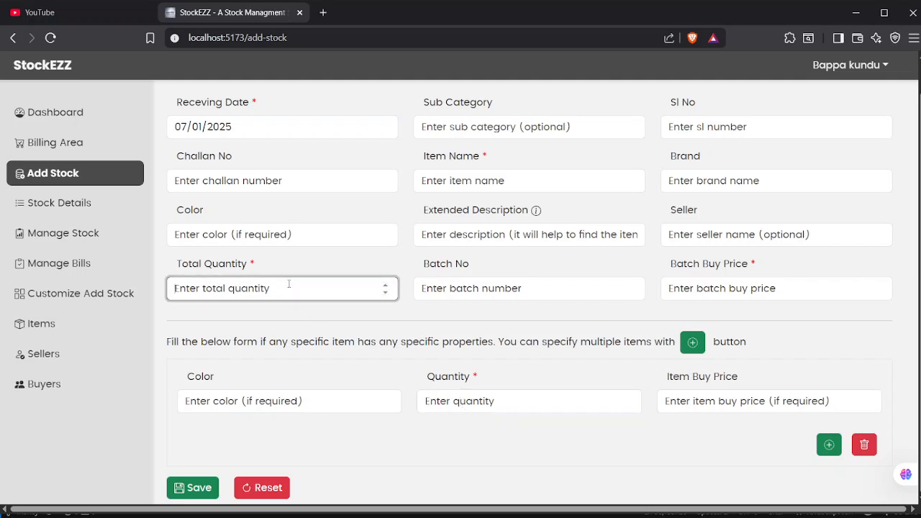
type("10")
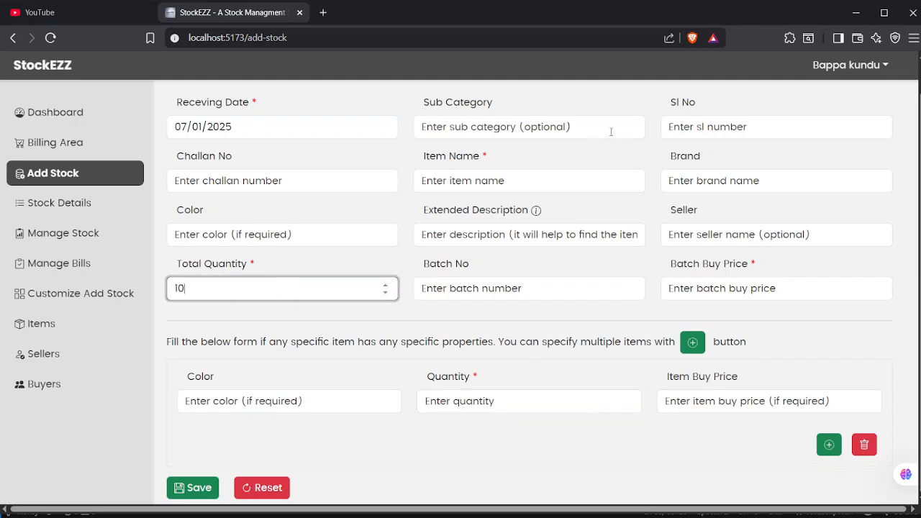
left_click(480, 400)
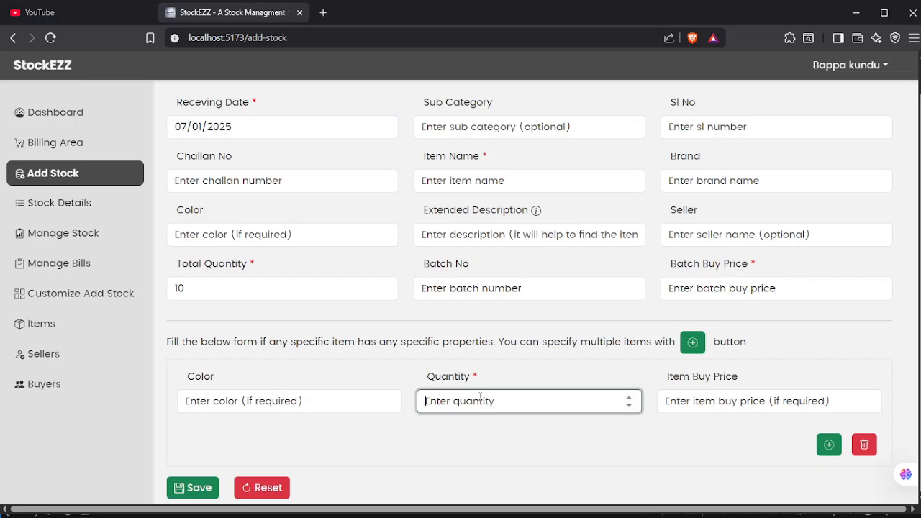
type("10")
left_click(355, 402)
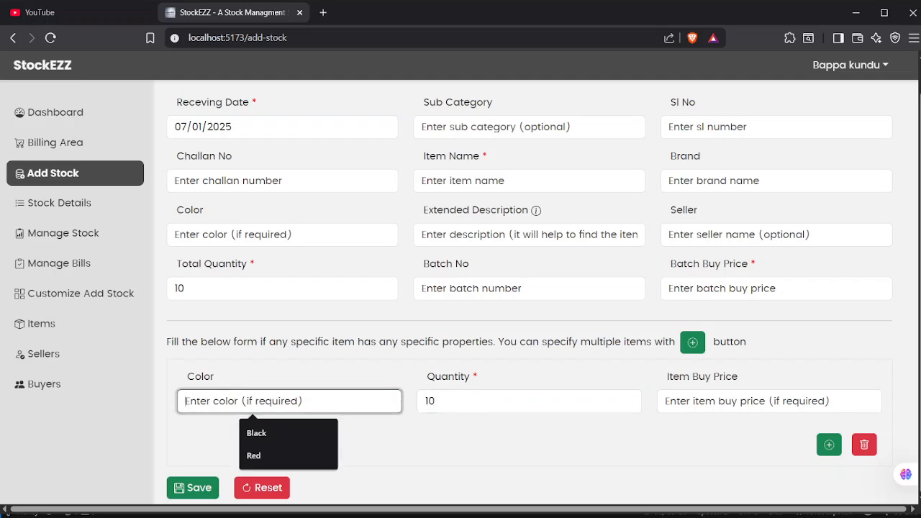
left_click(759, 405)
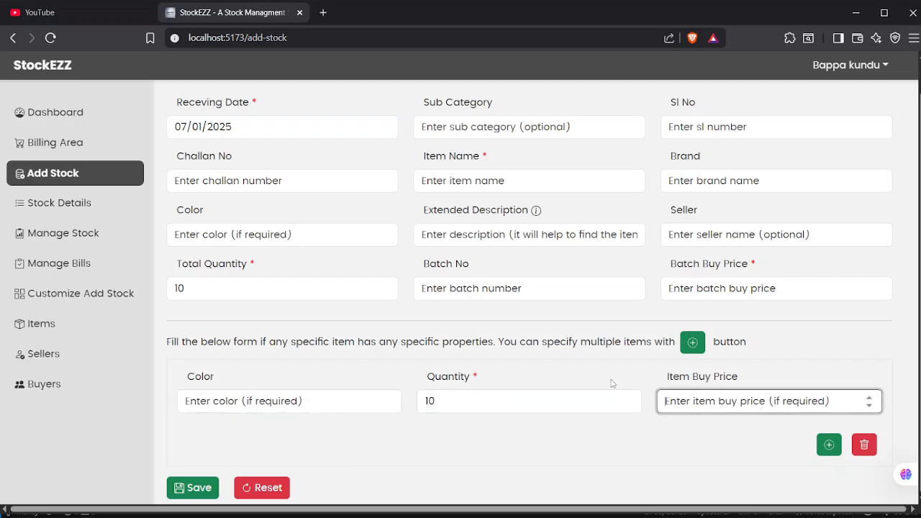
Compare the item-specific Quantity with the Total Quantity, and check the item's Color and Item Buy Price fields
left_click(452, 400)
key("ctrl+a")
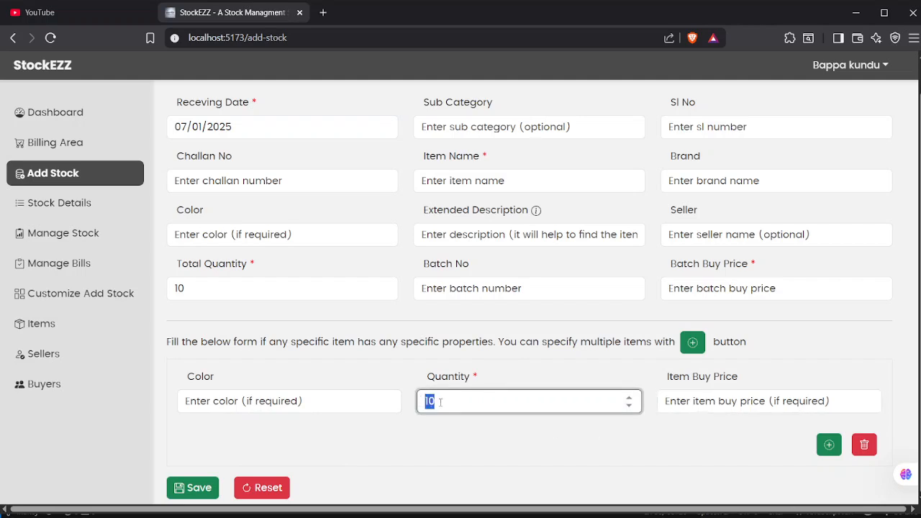
left_click(455, 438)
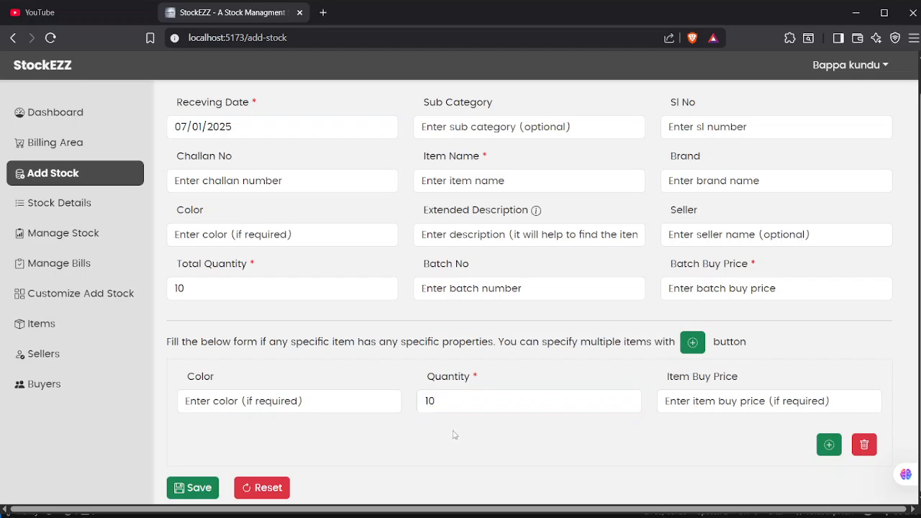
left_click(303, 397)
left_click(762, 399)
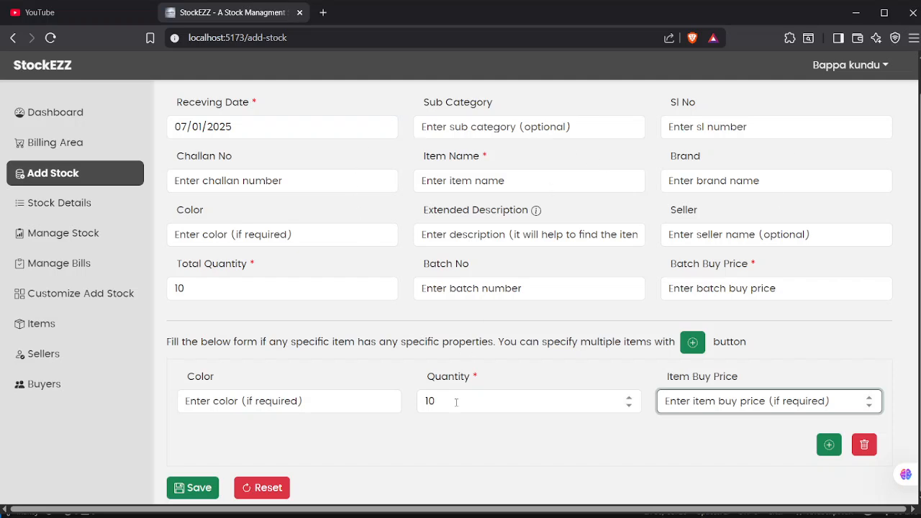
left_click_drag(456, 401, 417, 401)
left_click_drag(204, 286, 167, 288)
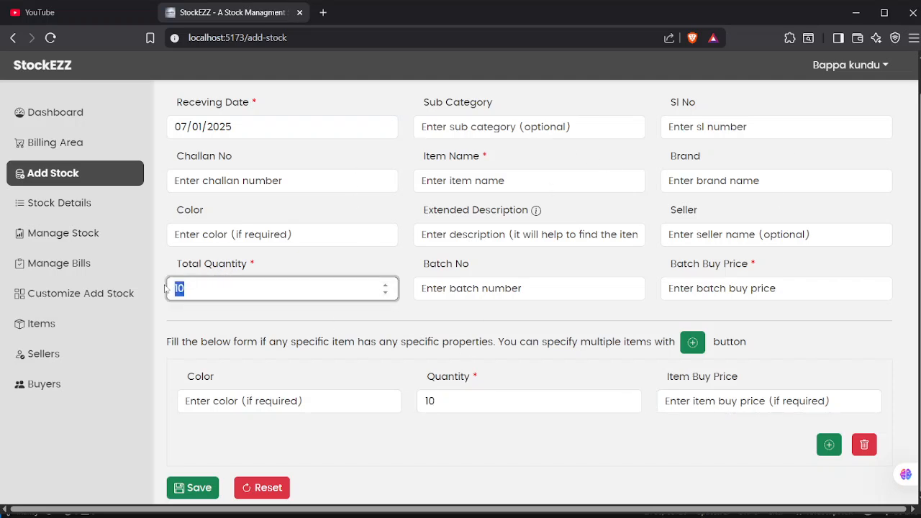
left_click_drag(429, 404, 414, 402)
left_click(640, 159)
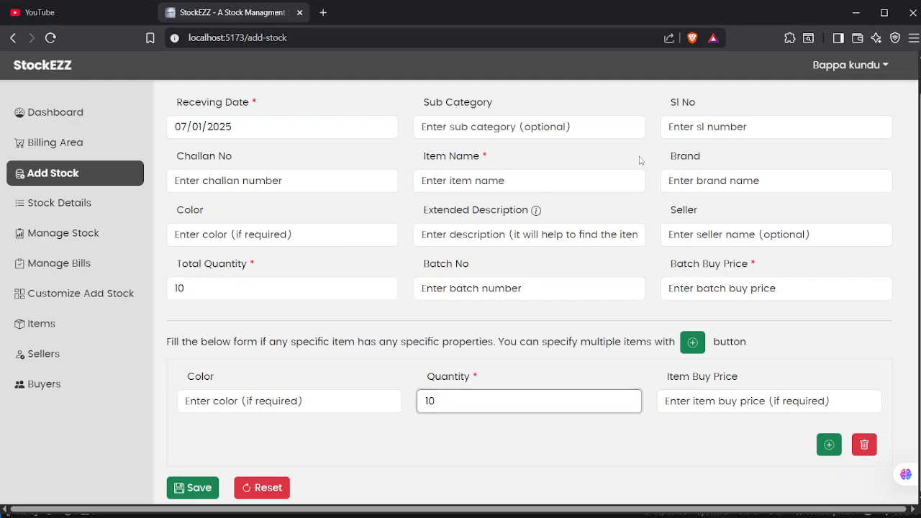
scroll(565, 282, "up", 1)
scroll(619, 280, "down", 1)
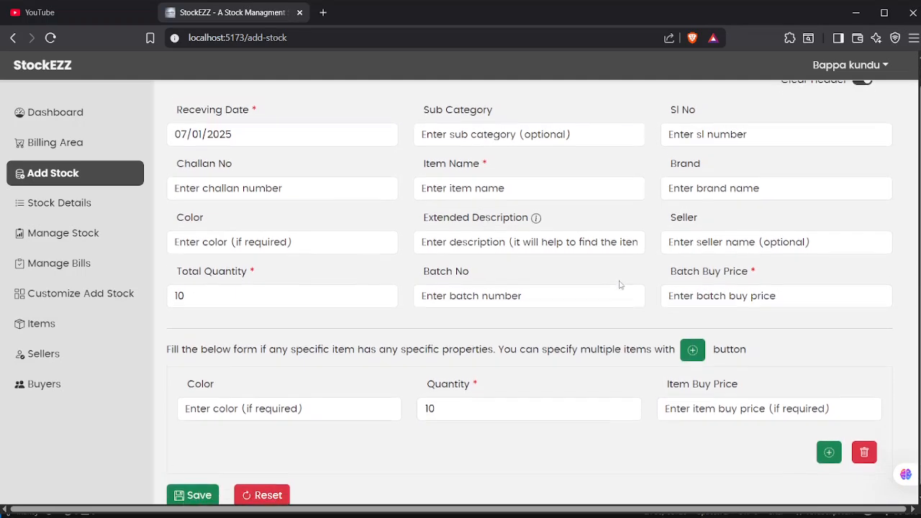
scroll(633, 267, "up", 1)
scroll(385, 286, "down", 1)
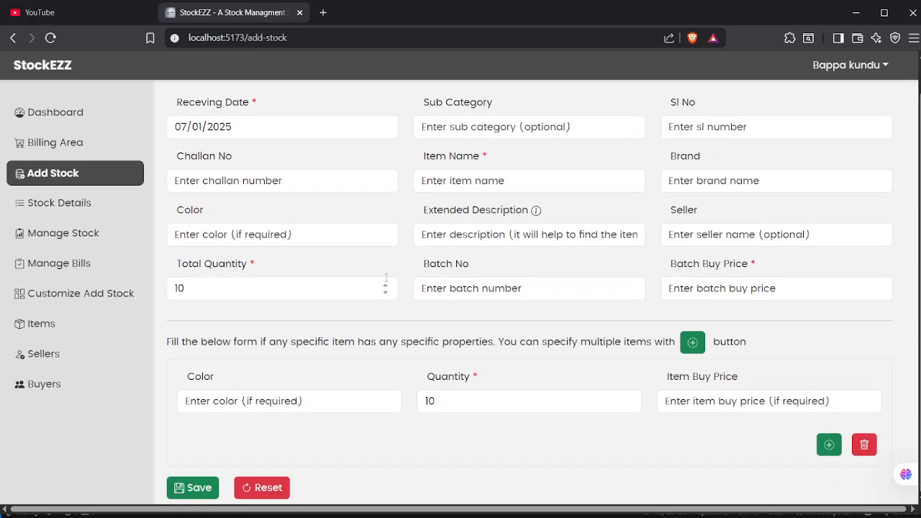
Reset the multiple/individual item fields in the Add Stock customization, save all, and reopen the Add Stock form
scroll(338, 283, "up", 1)
left_click(55, 301)
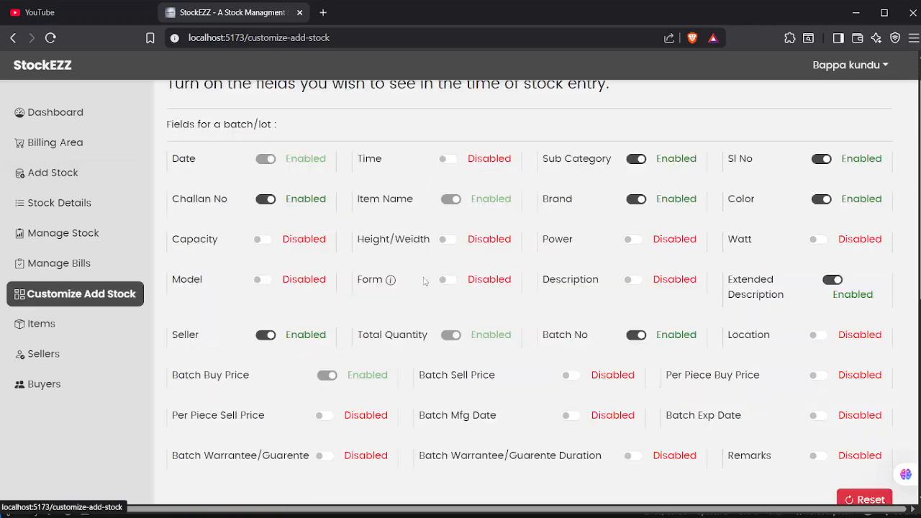
scroll(267, 284, "down", 5)
left_click(864, 446)
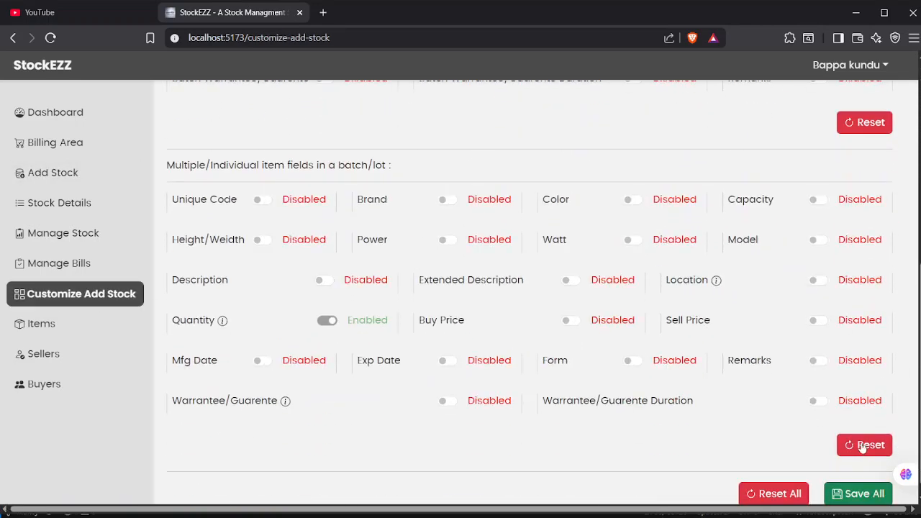
scroll(856, 461, "down", 1)
left_click(859, 477)
left_click(70, 174)
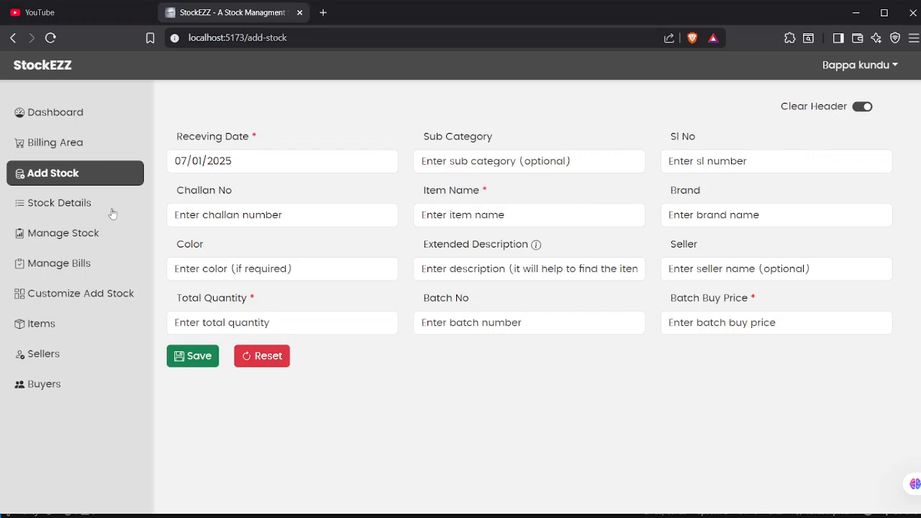
Enable the individual item fields Buy Price and Color in the Add Stock customization, save all, and reopen the Add Stock form
left_click(90, 301)
scroll(669, 414, "down", 7)
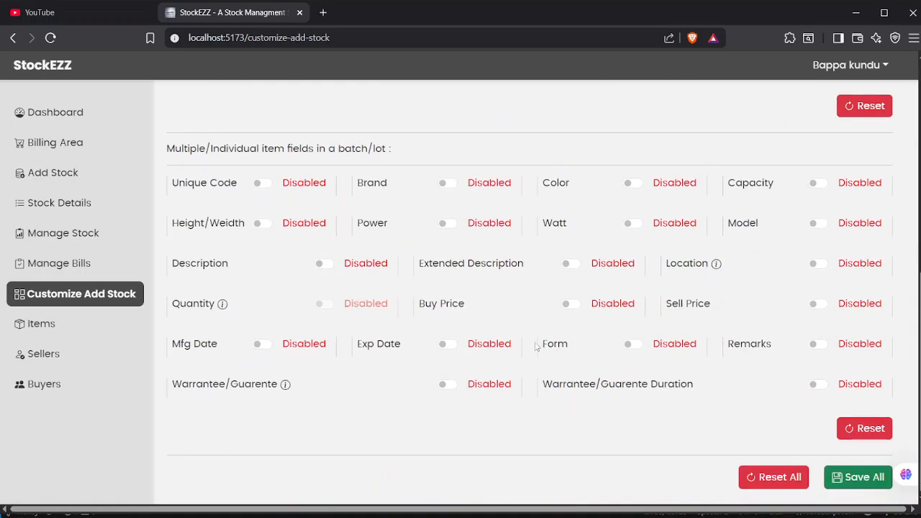
left_click(575, 304)
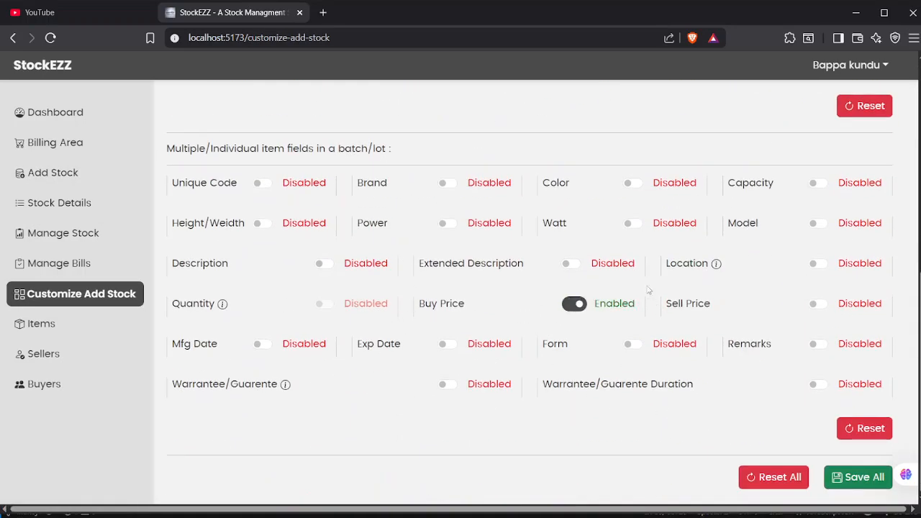
left_click(635, 183)
left_click(855, 475)
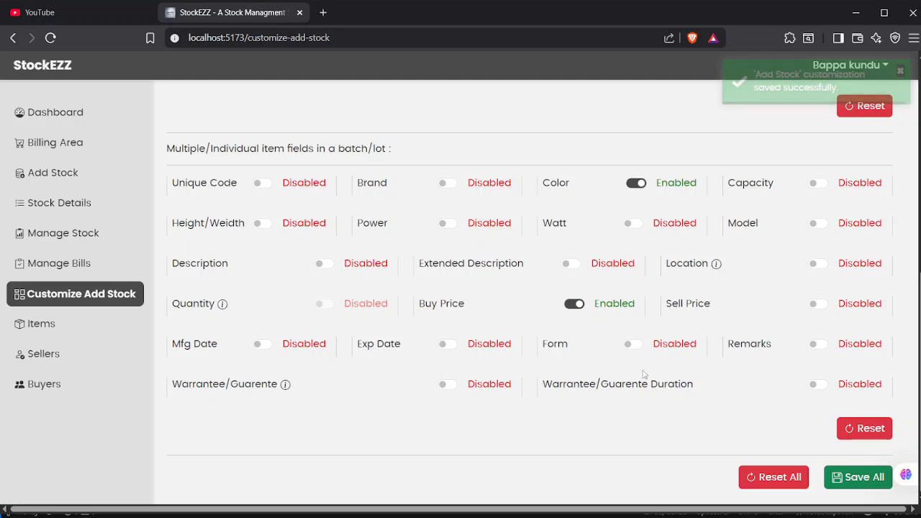
left_click(98, 174)
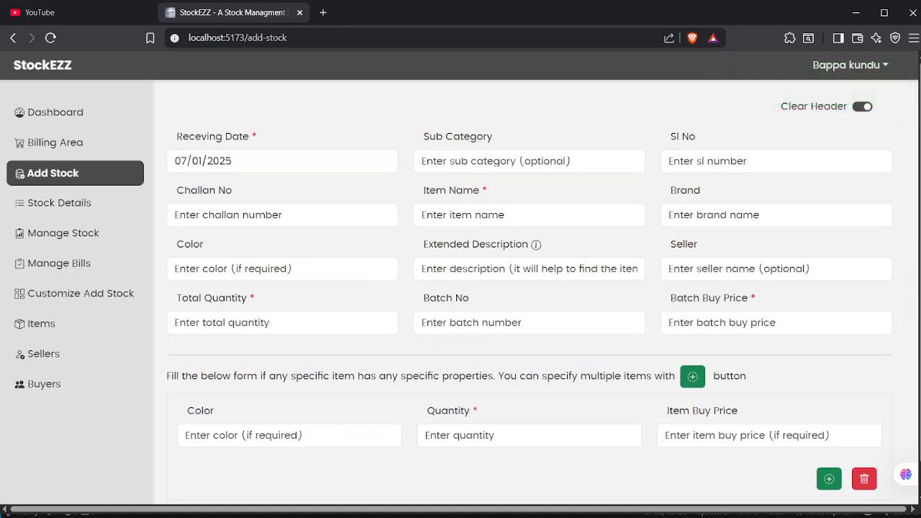
Switch to the Notepad notes and append "white" to the 20-item price line and "black" to the 10-item price line
key("alt+Tab")
left_click_drag(409, 141, 387, 142)
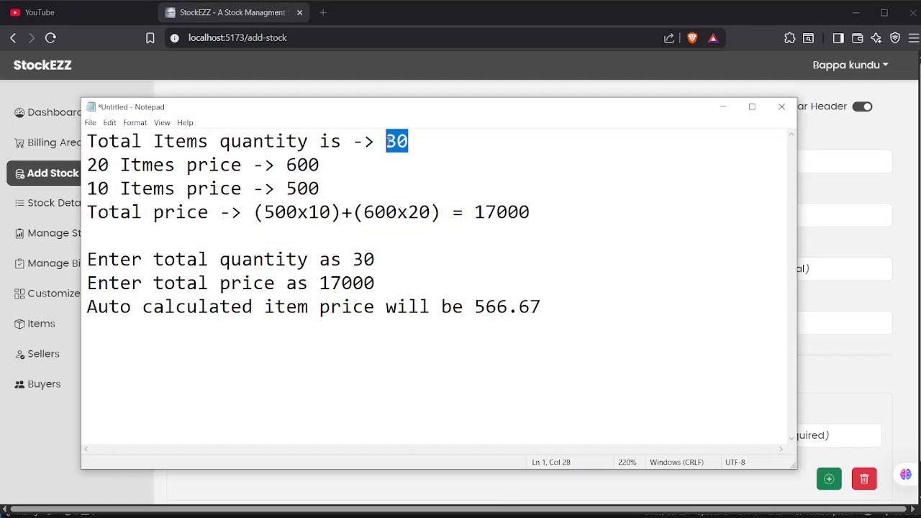
left_click_drag(87, 165, 113, 165)
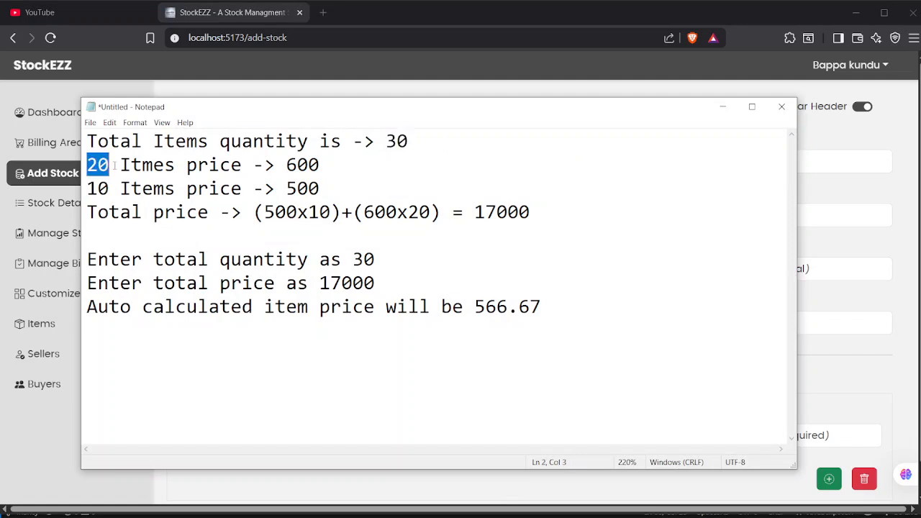
left_click(356, 171)
type("white")
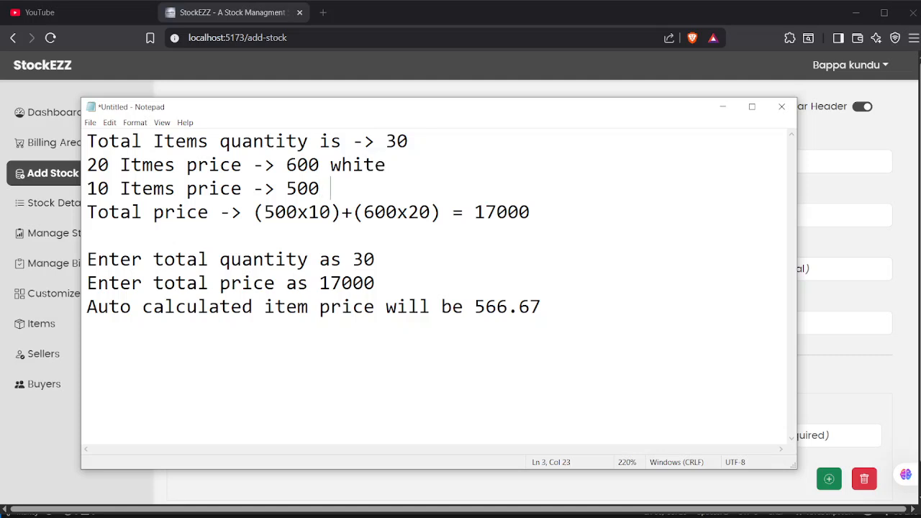
type("black")
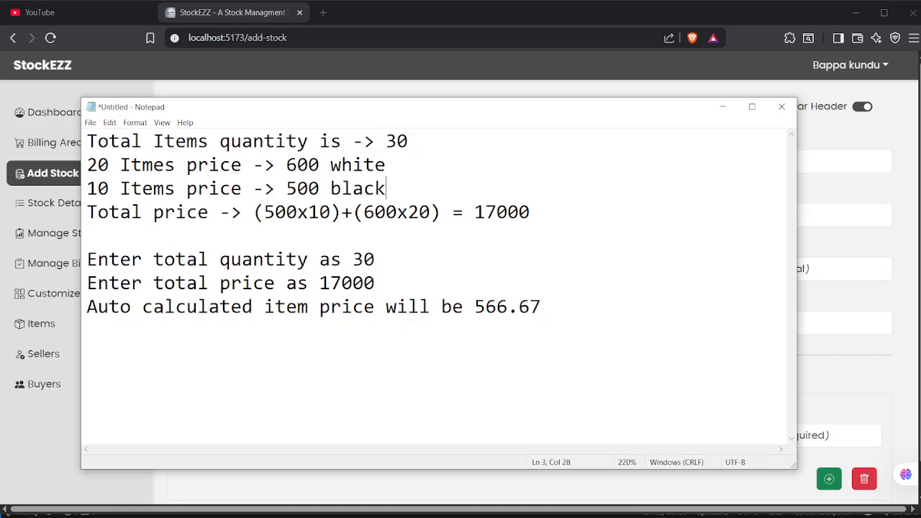
left_click_drag(288, 188, 276, 165)
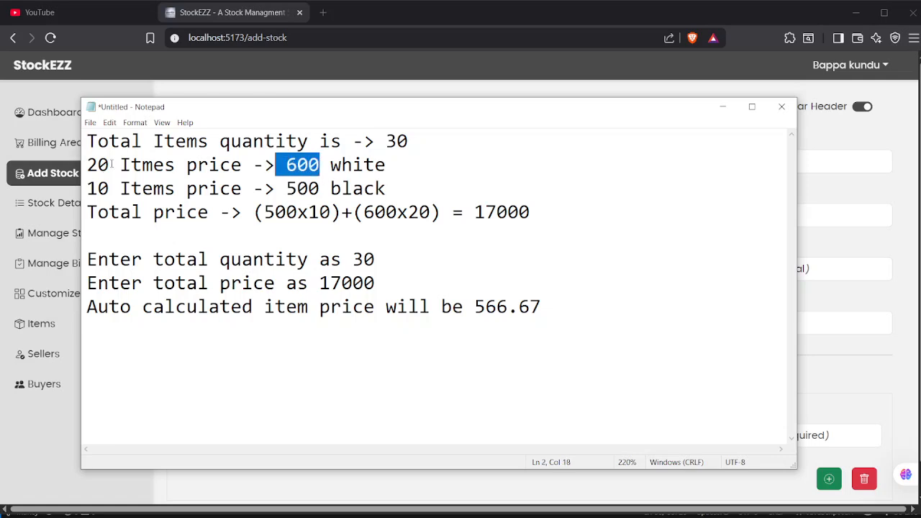
Review the quantity, price and color of the 20-item and 10-item lines in Notepad against the Add Stock form's Color field
left_click_drag(110, 164, 87, 164)
left_click_drag(396, 165, 331, 165)
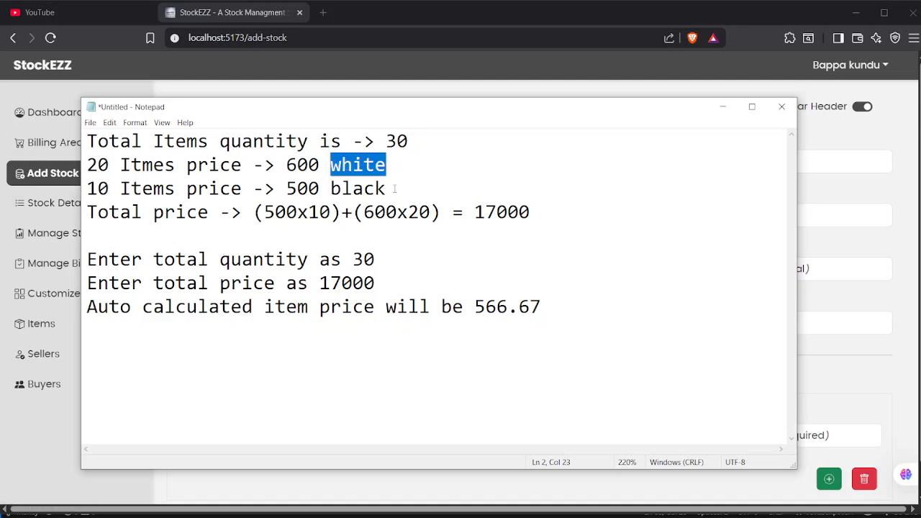
left_click_drag(394, 188, 320, 188)
left_click(722, 107)
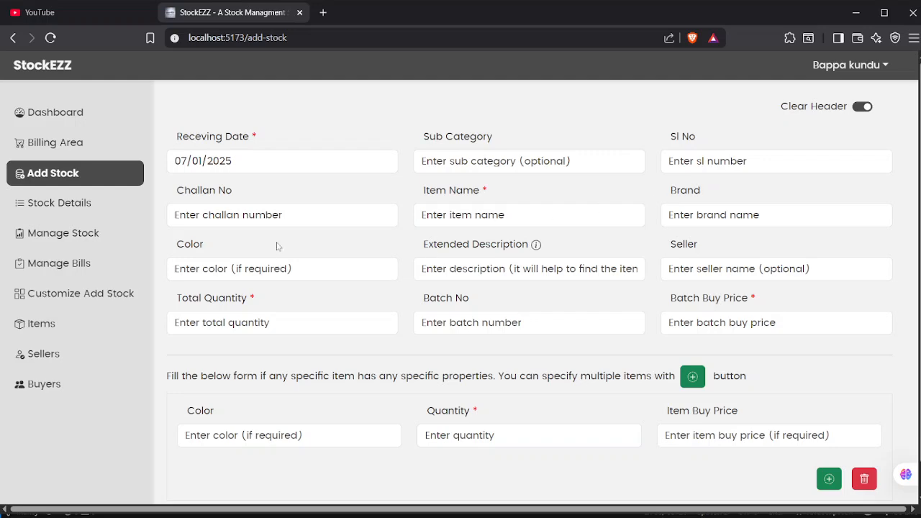
left_click(234, 268)
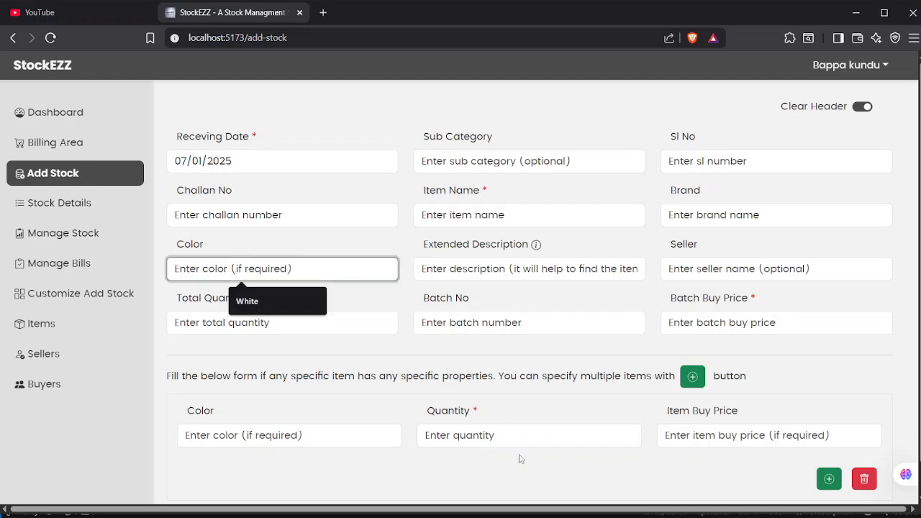
key("alt+Tab")
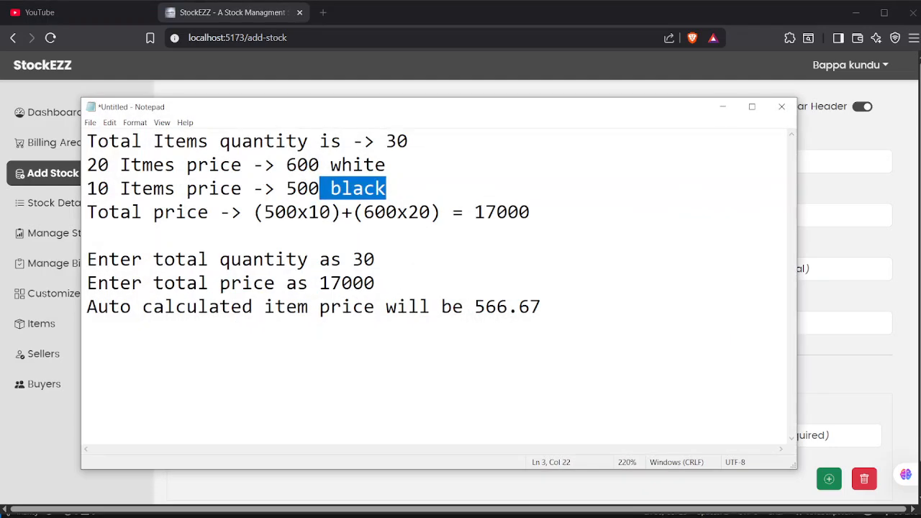
key("alt+Tab")
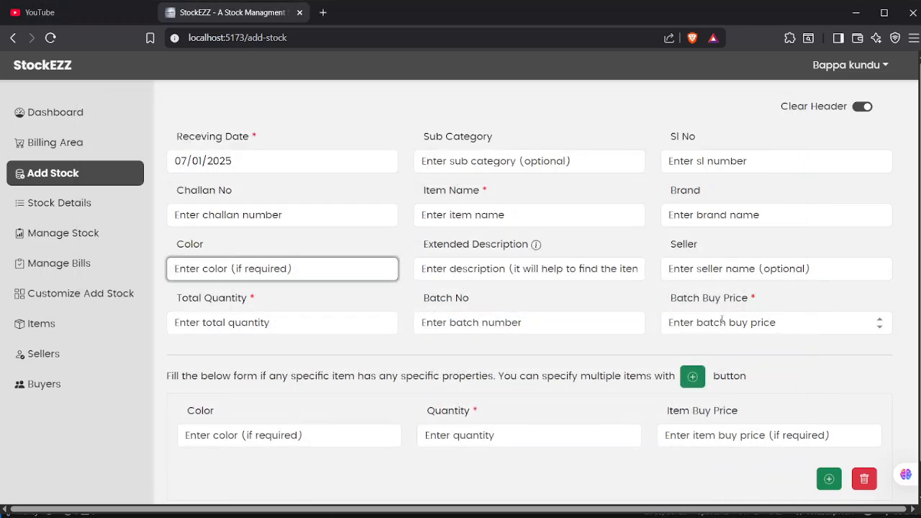
Fill in the item-specific section of the Add Stock form with Quantity 10 and Color "black"
left_click(287, 315)
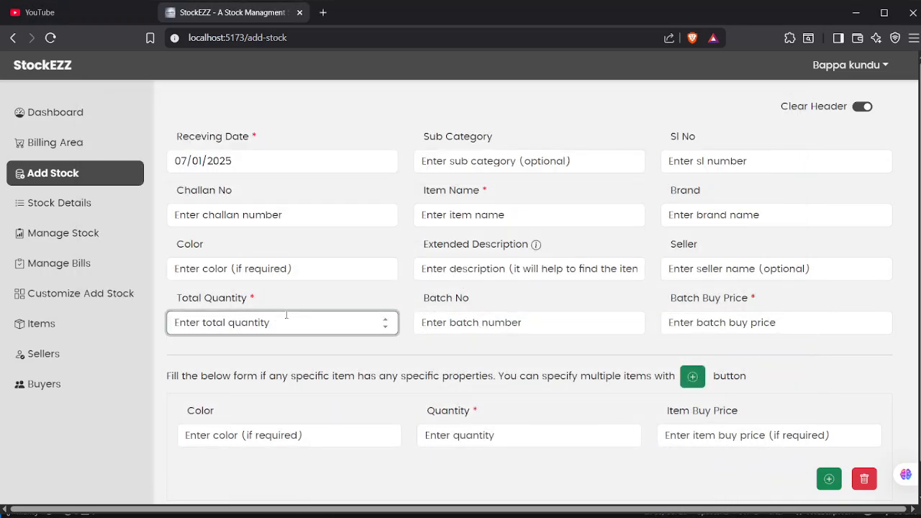
scroll(287, 315, "down", 1)
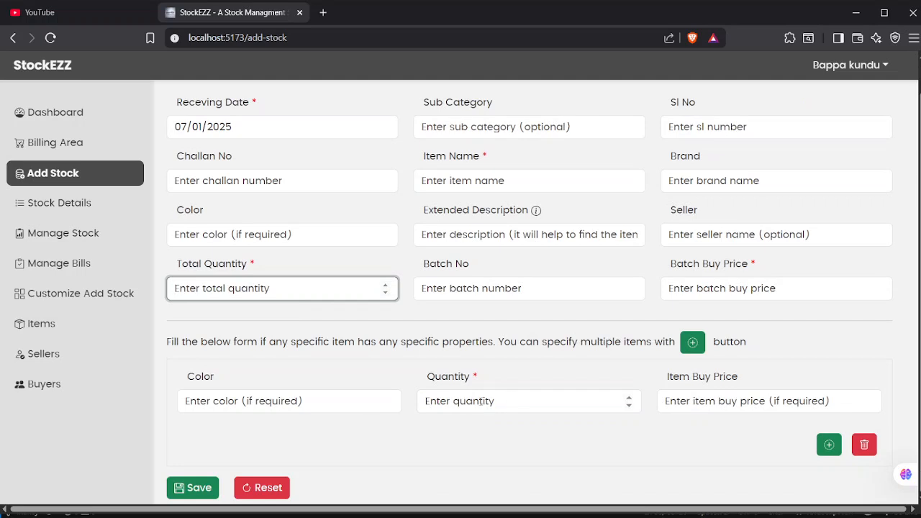
left_click(480, 402)
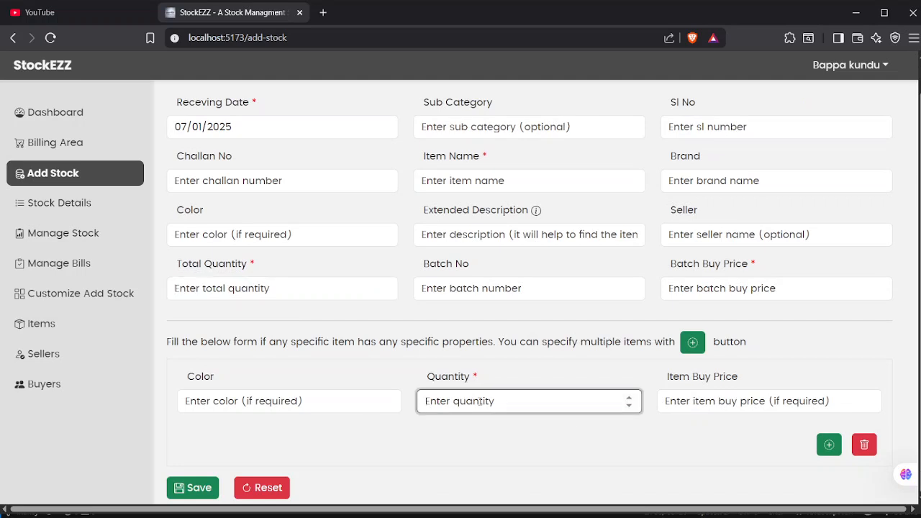
type("10")
left_click(254, 392)
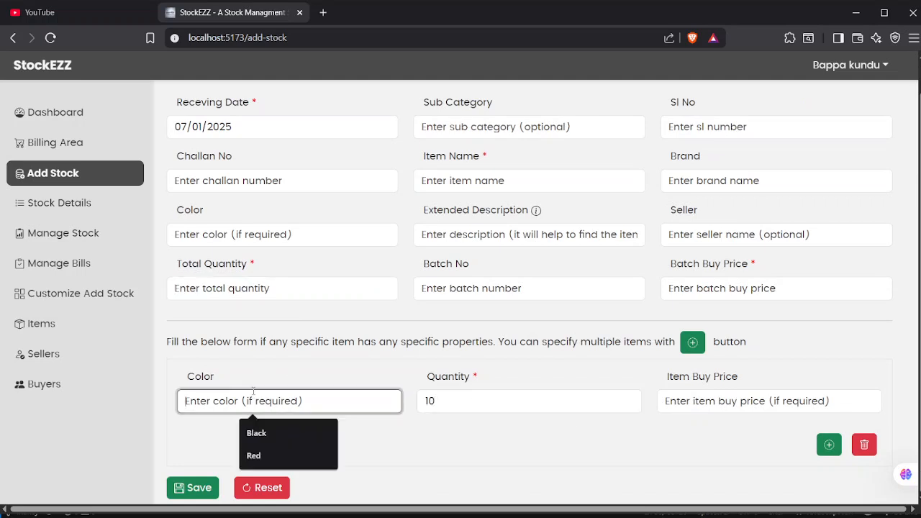
type("black")
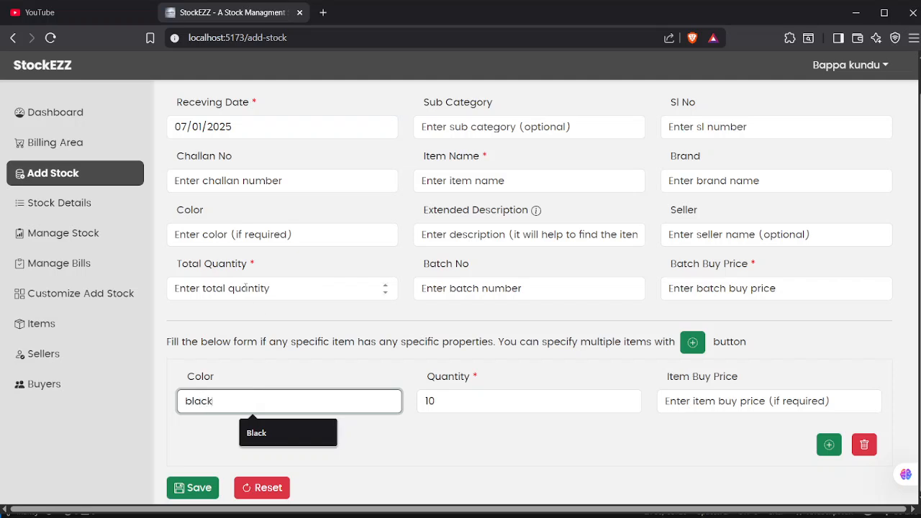
Set the lot's Total Quantity to 30 and its Color to "White" in the main Add Stock fields
left_click(249, 290)
type("30")
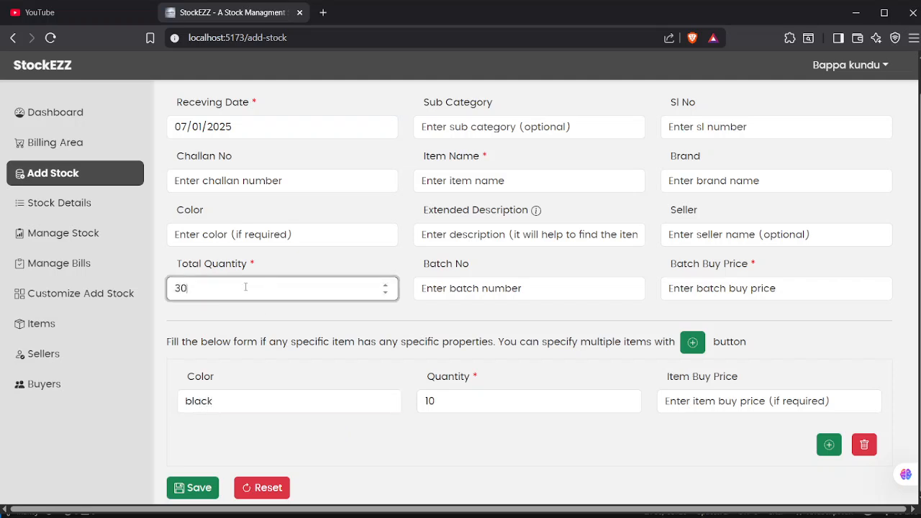
left_click(215, 233)
type("White")
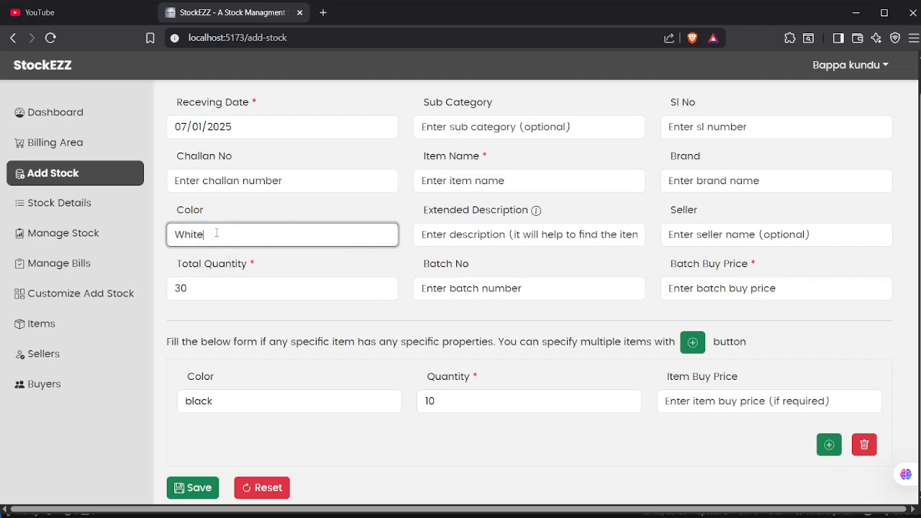
left_click(330, 260)
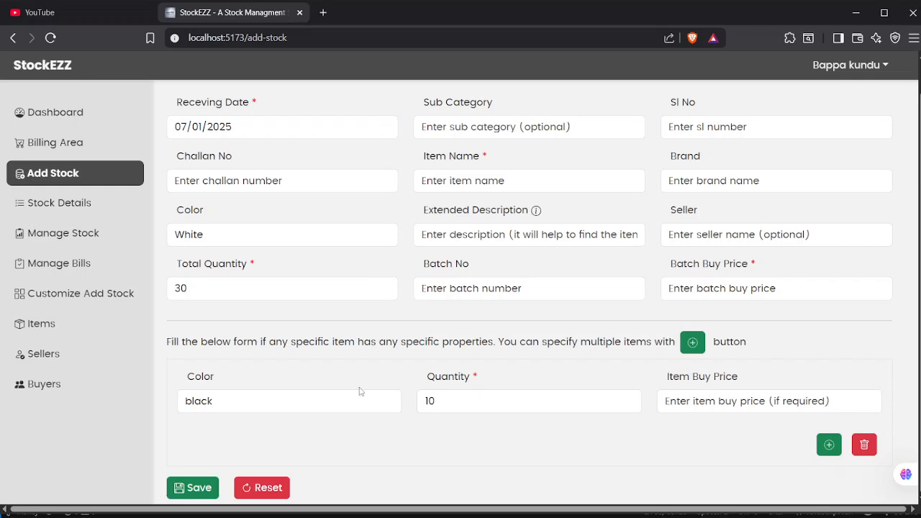
Compare the item-specific Quantity and Color entries with the lot's main Color entry
left_click(447, 403)
left_click_drag(447, 403, 422, 401)
left_click_drag(224, 403, 183, 402)
left_click(252, 379)
left_click_drag(220, 236, 173, 236)
left_click(349, 272)
scroll(370, 314, "up", 1)
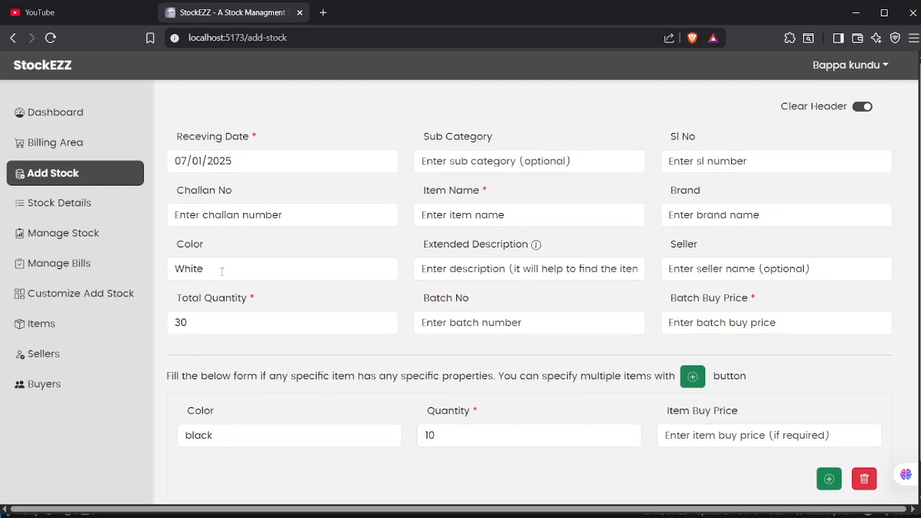
double_click(226, 437)
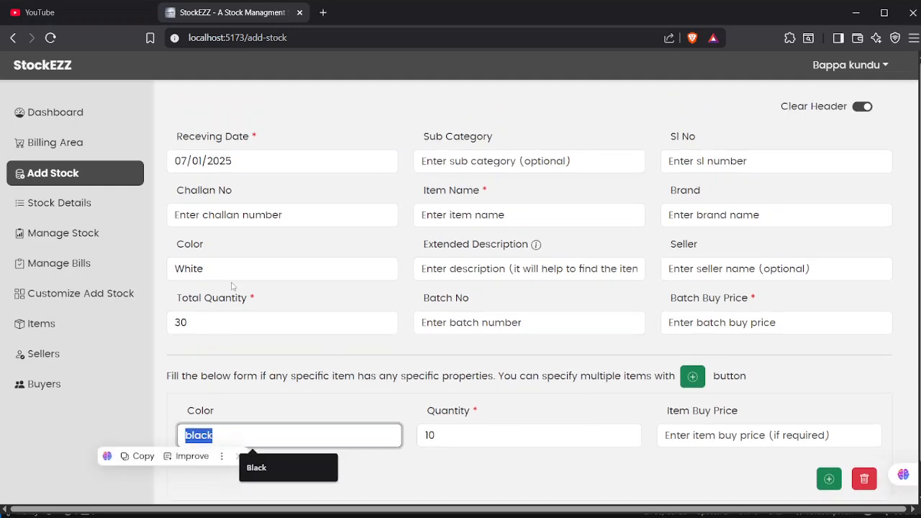
double_click(223, 261)
left_click(223, 260)
left_click(506, 310)
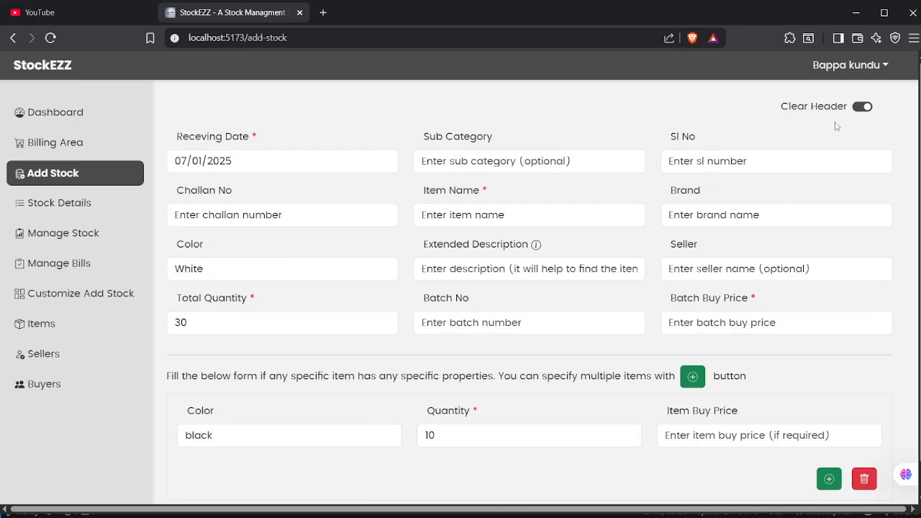
Try the Clear Header option of the Add Stock form and leave it switched off
left_click(863, 108)
left_click(863, 108)
scroll(662, 216, "down", 1)
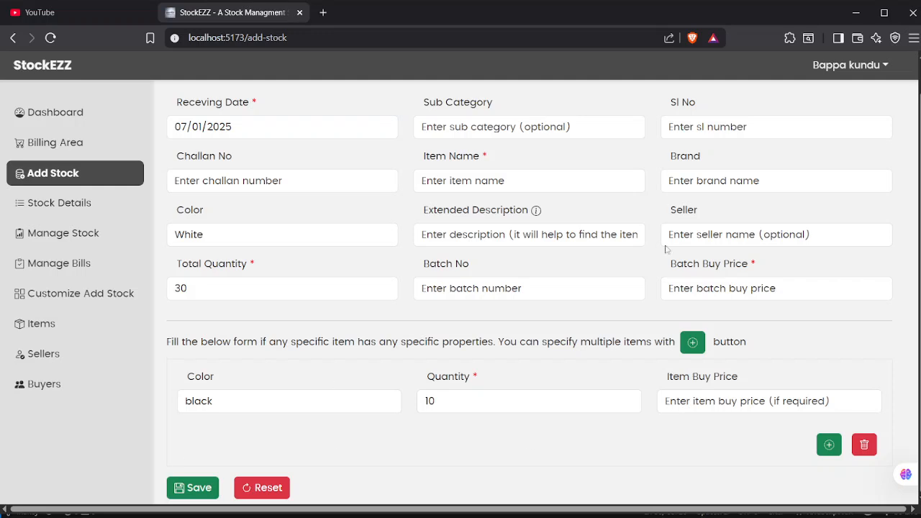
scroll(580, 127, "up", 1)
left_click(863, 107)
scroll(654, 208, "down", 1)
scroll(698, 324, "up", 1)
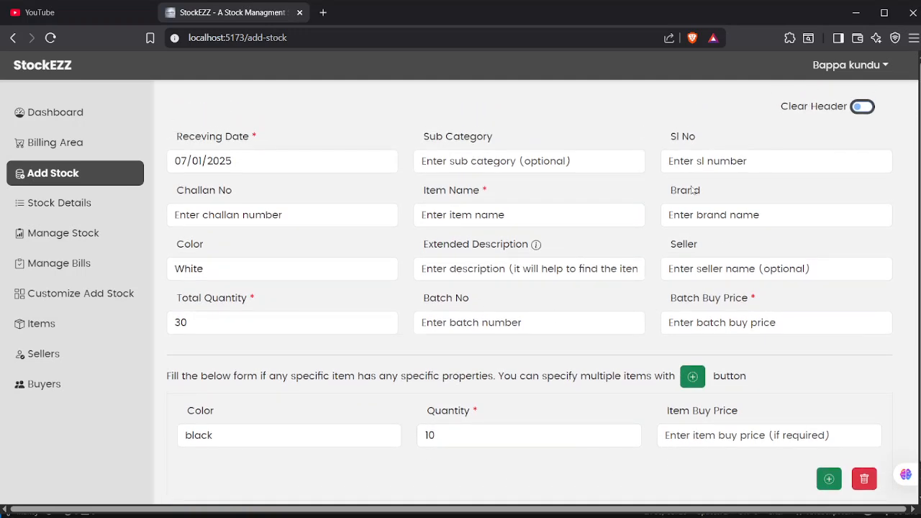
Choose PUMP HARDWARE as the Sub Category from the suggestions for "p"
left_click(526, 160)
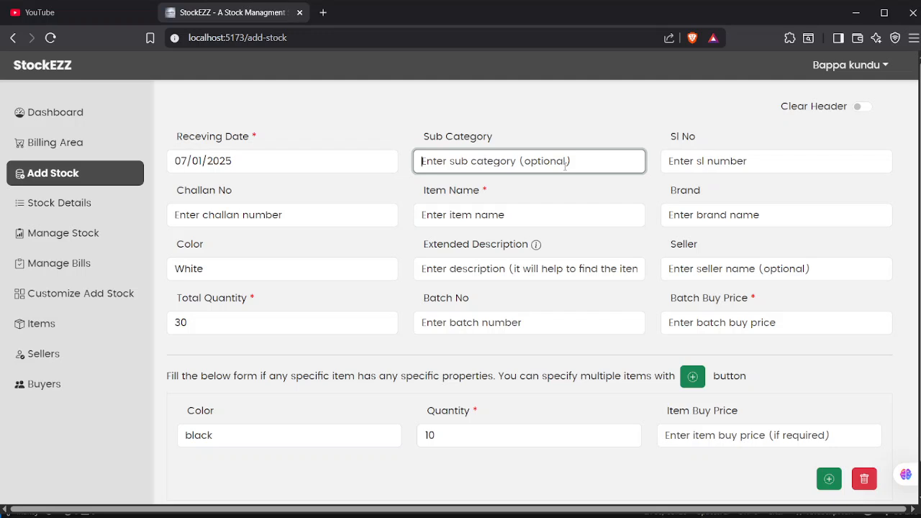
type("h")
key("BackSpace")
type("p")
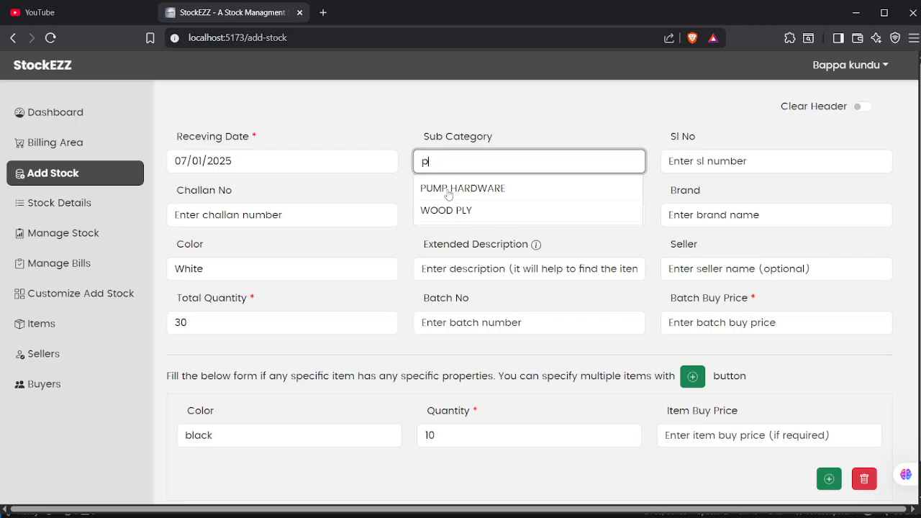
left_click(490, 190)
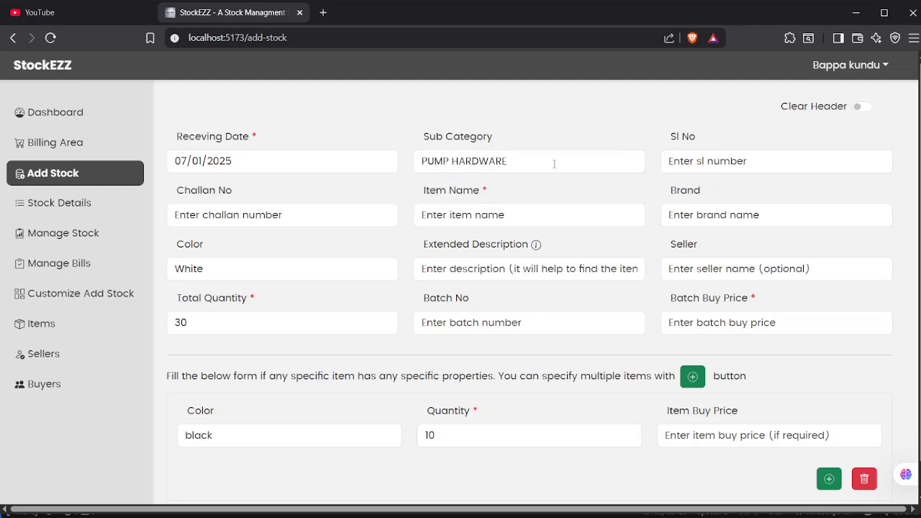
left_click_drag(558, 163, 411, 159)
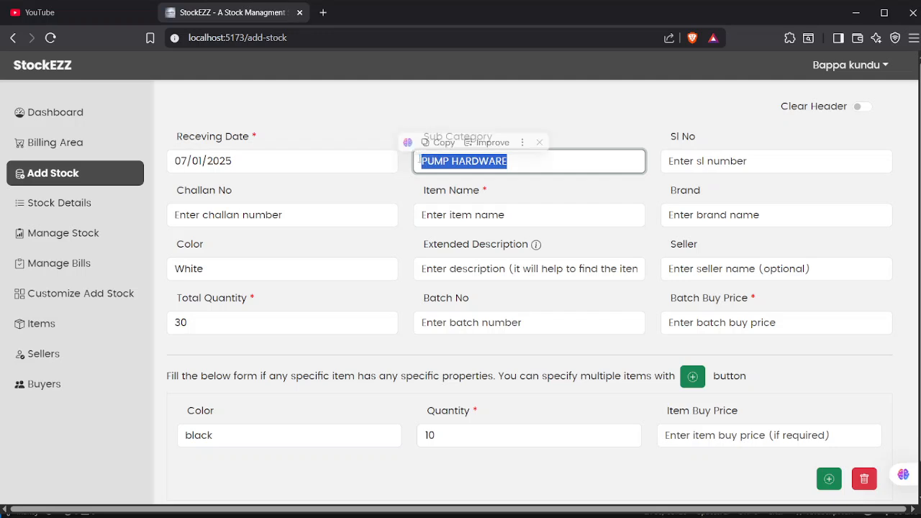
left_click(547, 165)
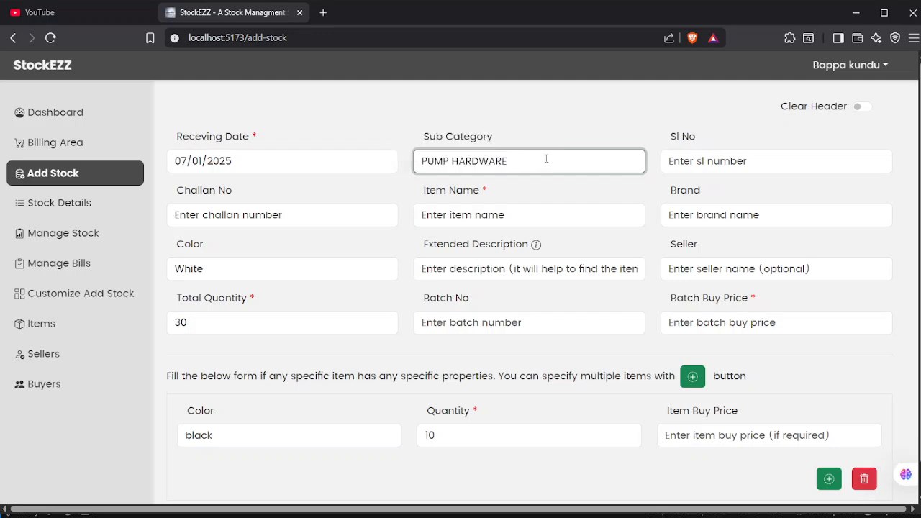
Check the suggestions for "w" in Item Name, "s" in Brand and "p" in Seller, clearing each field again
left_click(491, 218)
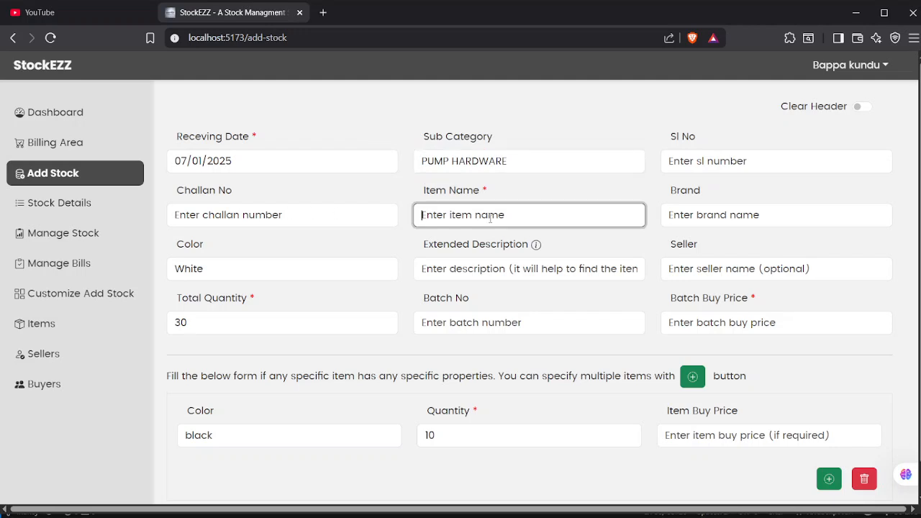
type("w")
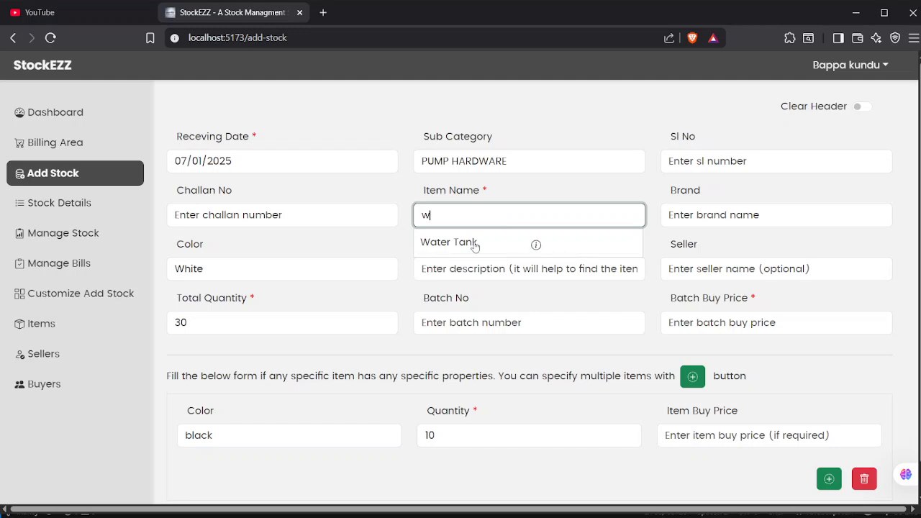
key("BackSpace")
left_click(704, 221)
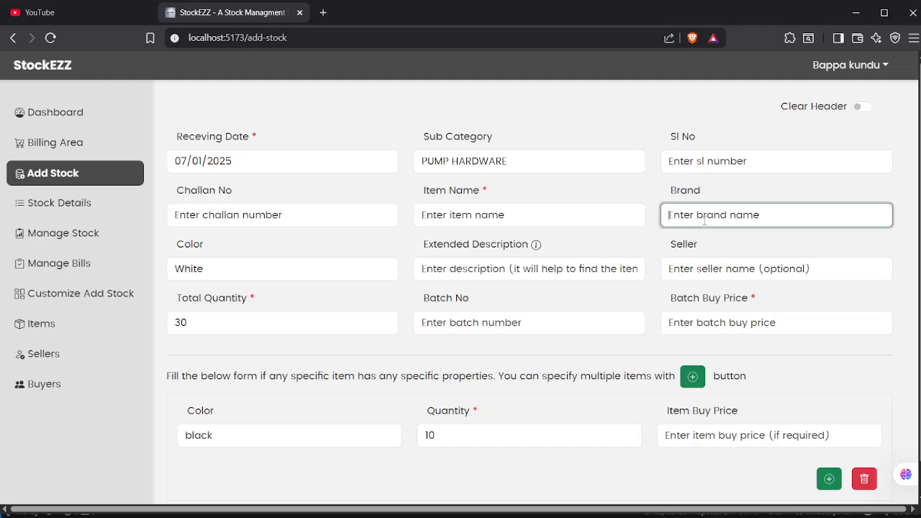
type("s")
key("BackSpace")
left_click(703, 272)
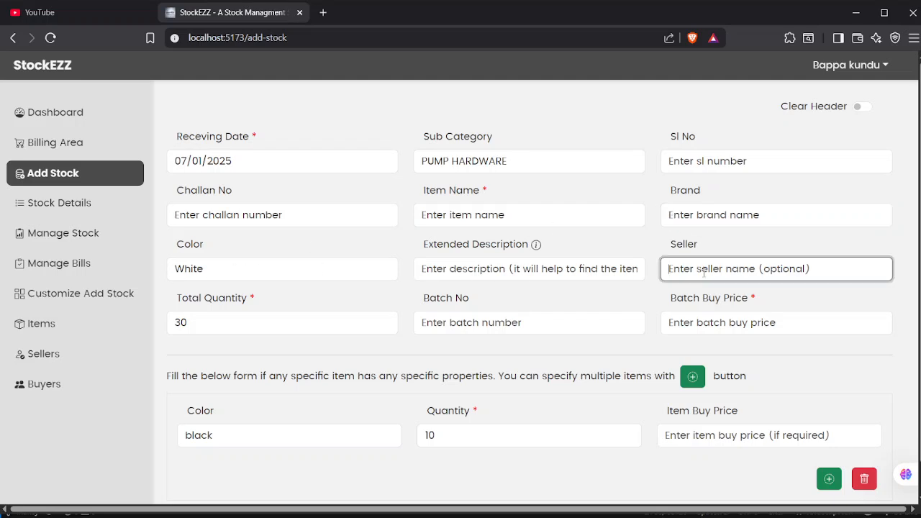
type("p")
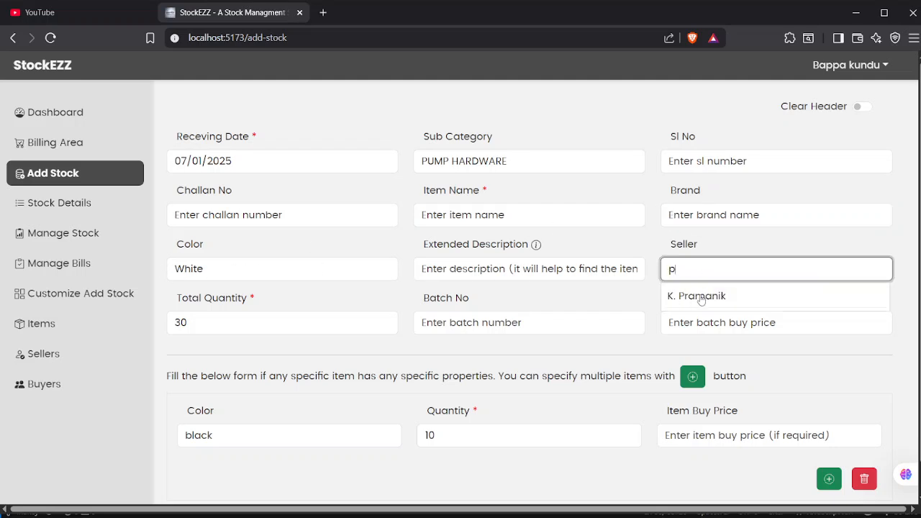
key("BackSpace")
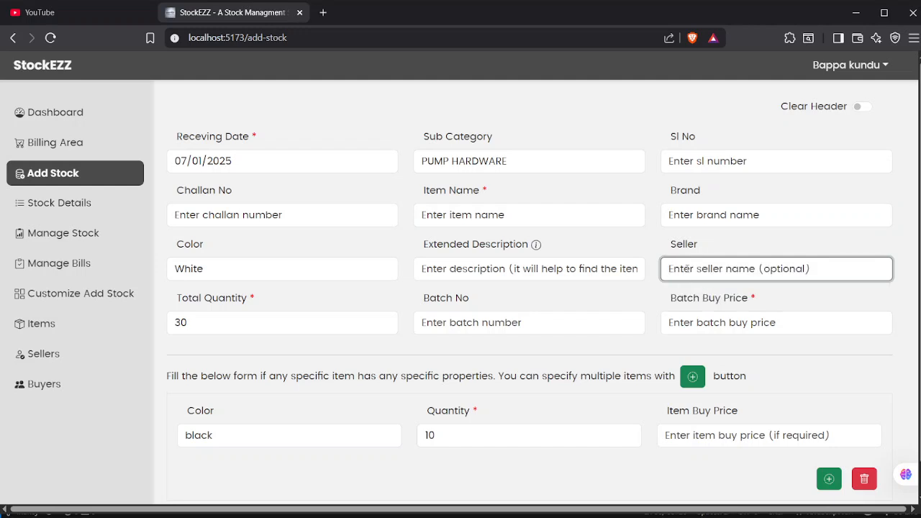
Enable the individual item field Brand in the Add Stock customization, save all, and reopen the Add Stock form at that field
scroll(587, 295, "down", 1)
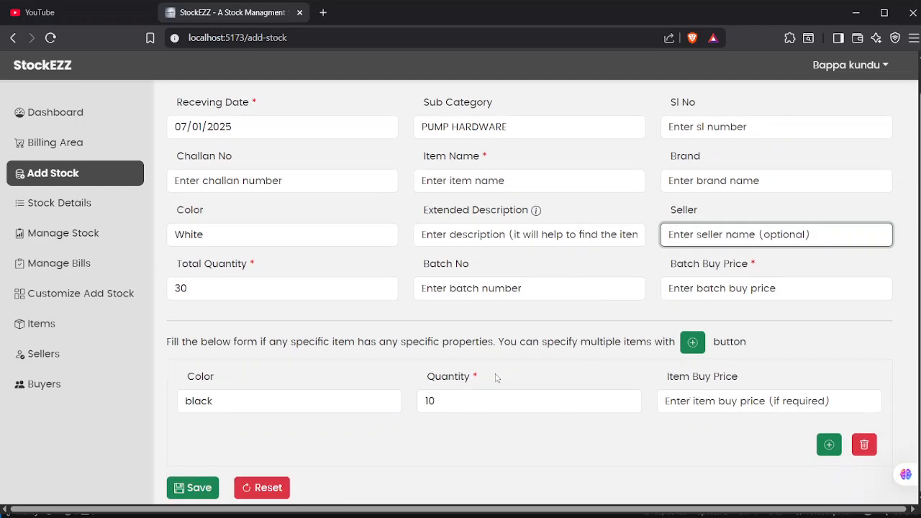
left_click(81, 291)
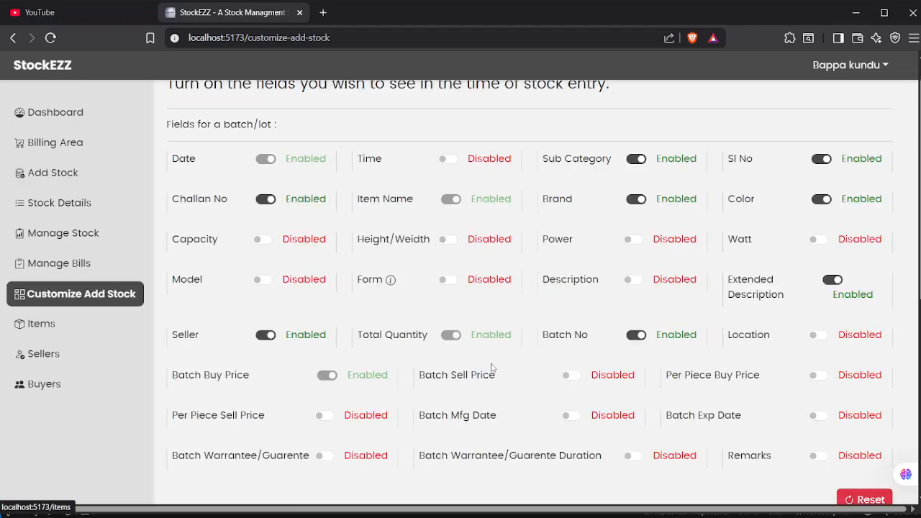
scroll(561, 316, "down", 5)
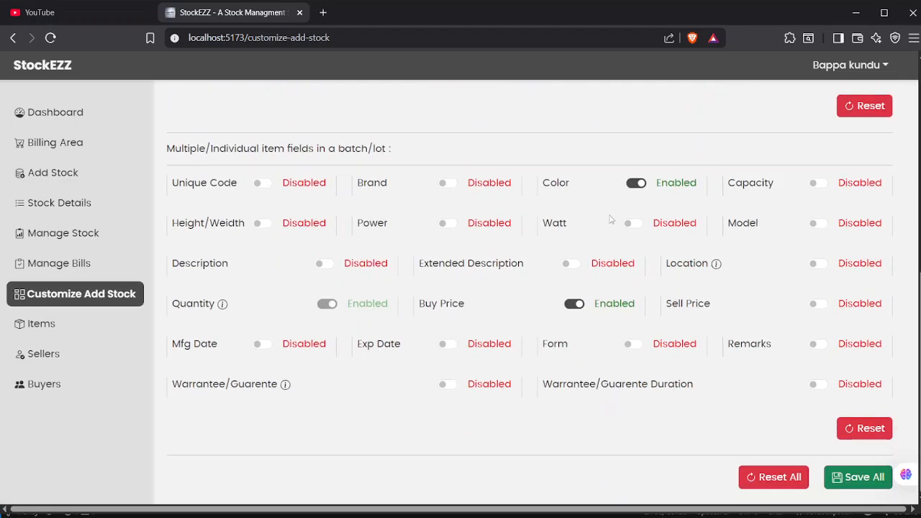
left_click(445, 184)
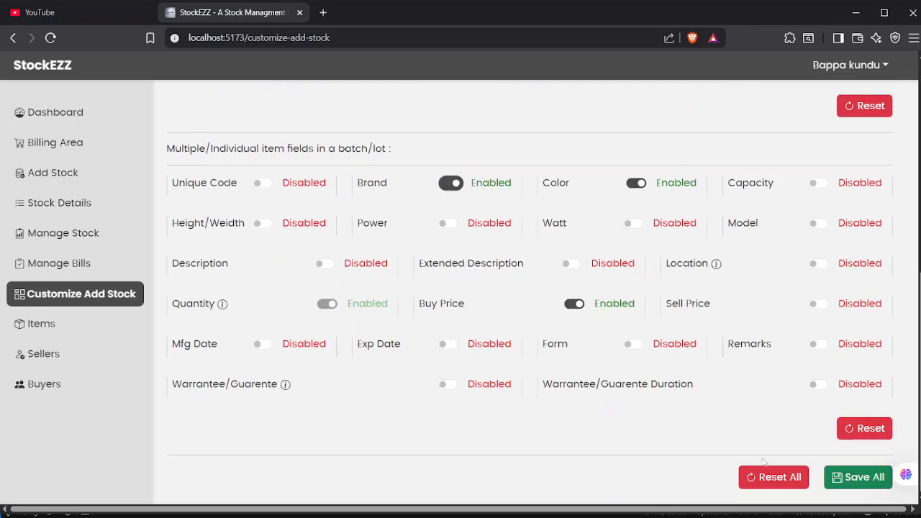
left_click(858, 477)
left_click(64, 175)
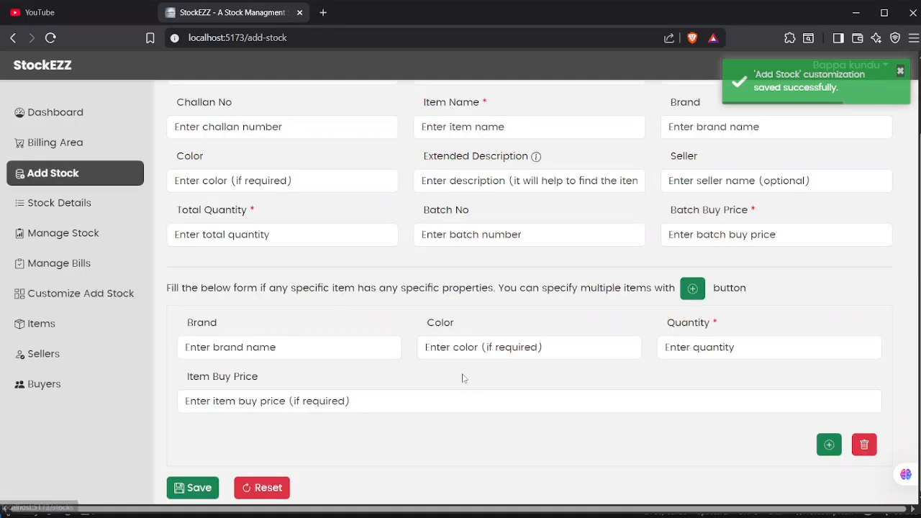
left_click(241, 346)
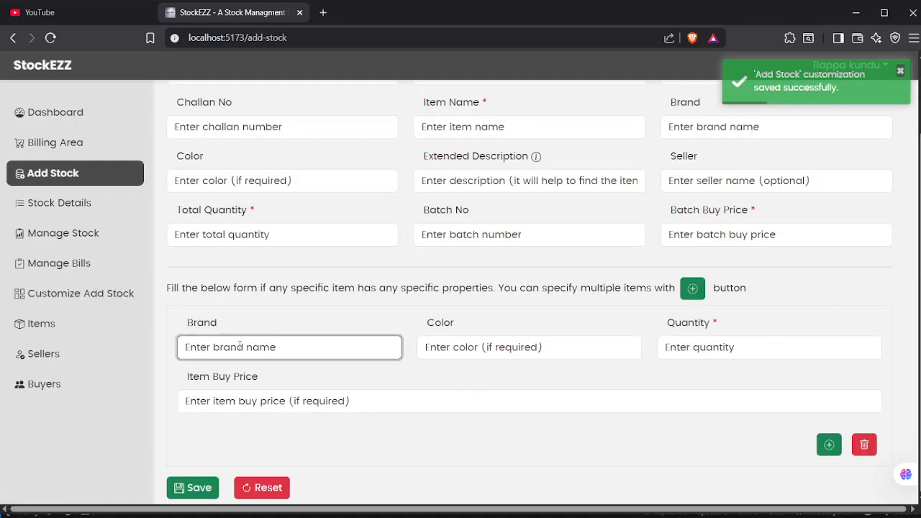
Choose Ttaki as the individual item's Brand from the suggestions for "t", and try adding and deleting a second item block
type("t")
left_click(197, 374)
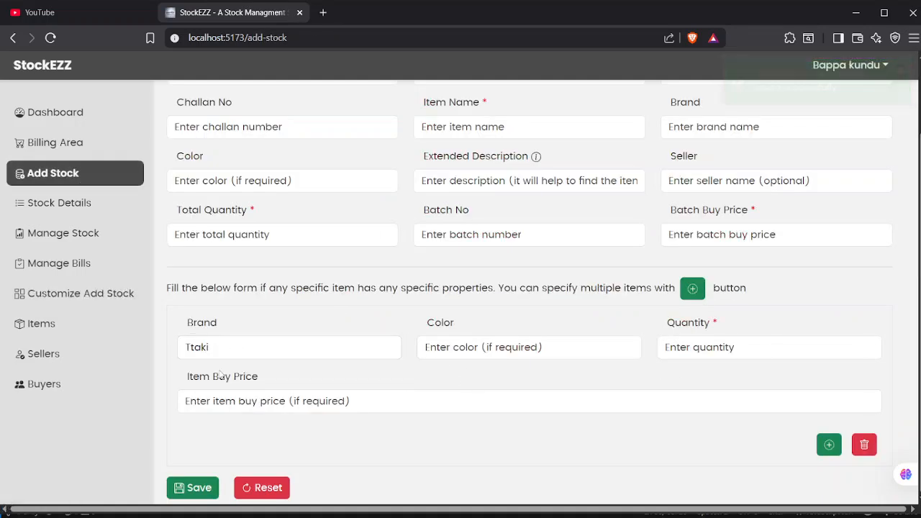
scroll(528, 338, "up", 2)
scroll(528, 338, "down", 2)
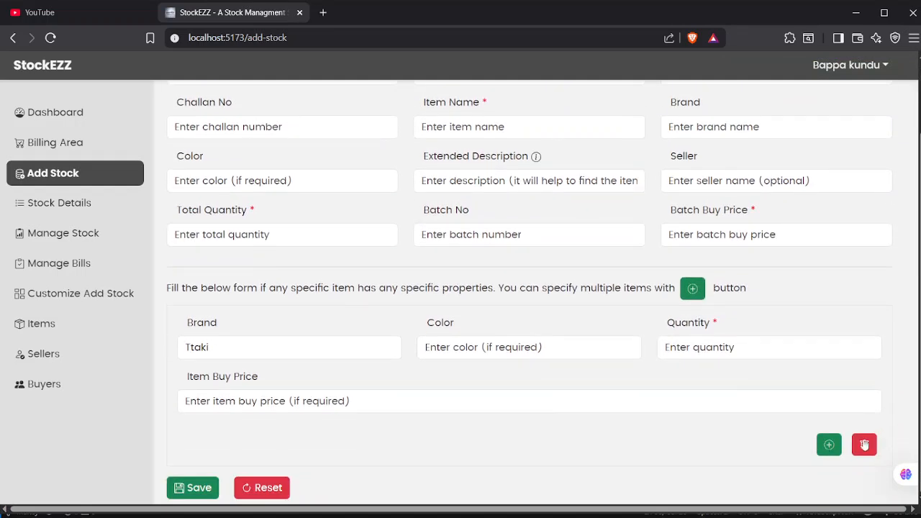
left_click(829, 444)
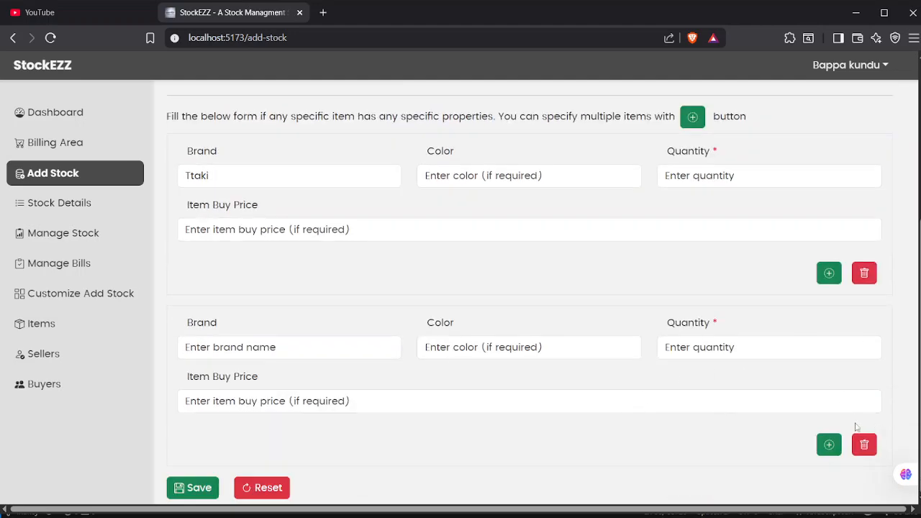
left_click(865, 444)
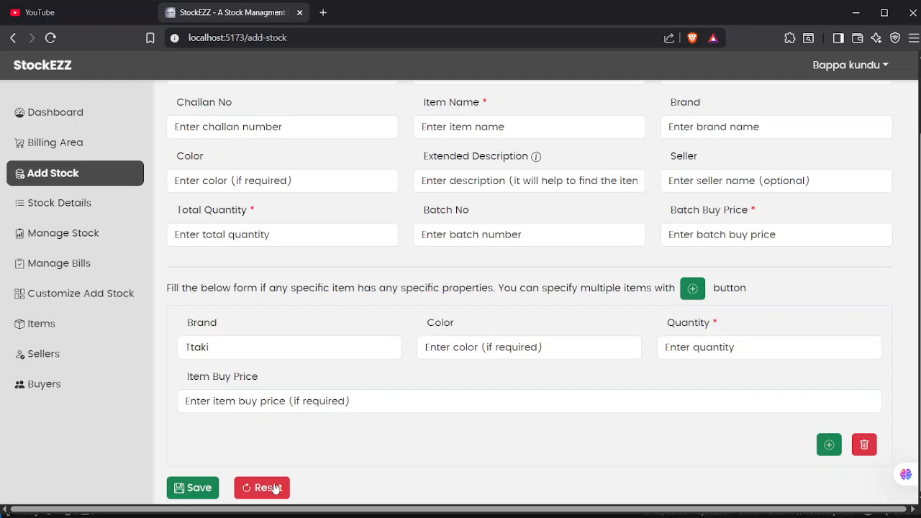
Reset the Add Stock form and check the hint beside Extended Description in the batch fields
left_click(264, 487)
scroll(374, 360, "up", 1)
scroll(500, 268, "down", 1)
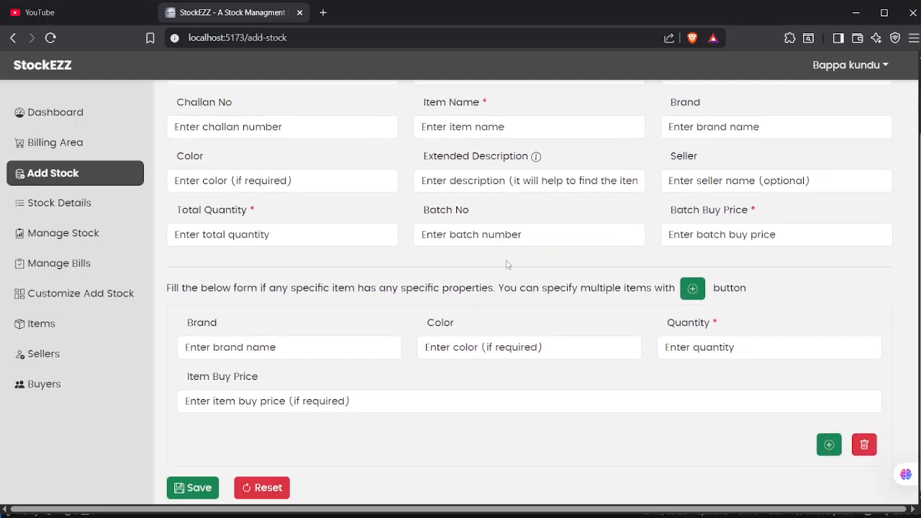
scroll(517, 256, "up", 1)
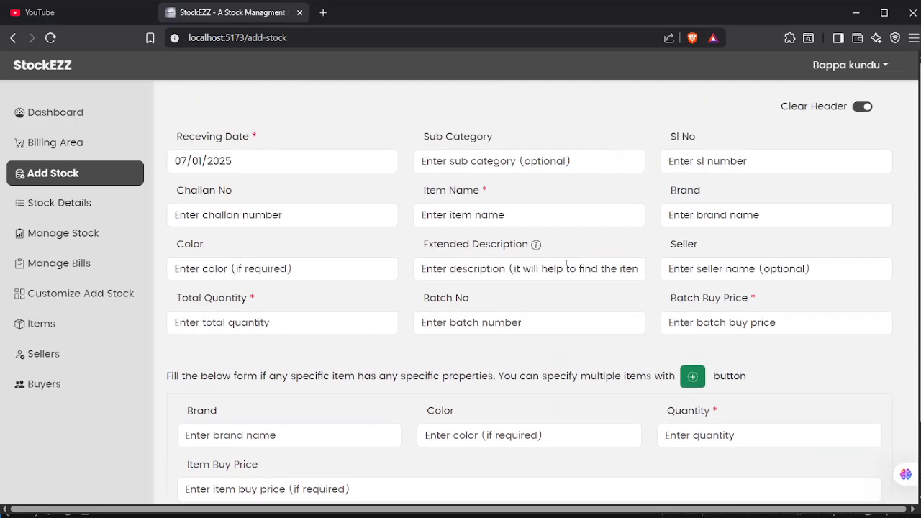
mouse_move(536, 246)
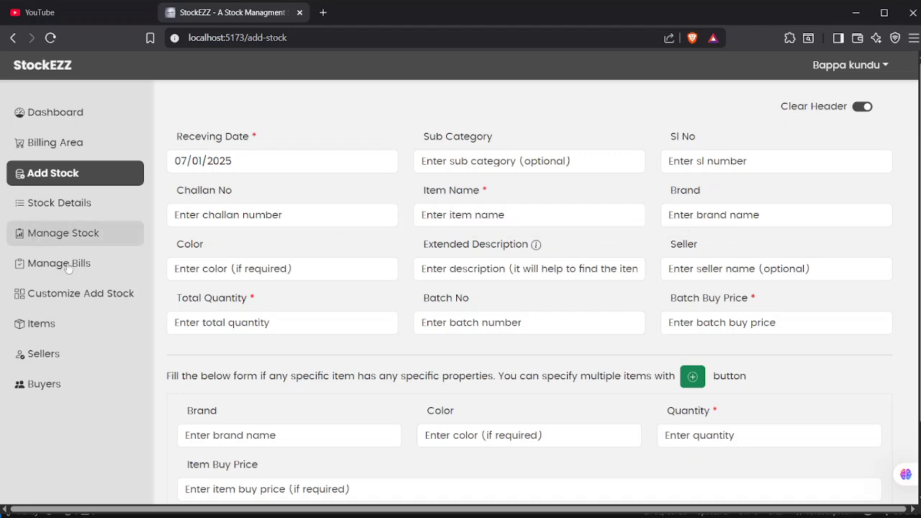
Reset all fields in the Add Stock customization, save all, and reopen the Add Stock form
left_click(73, 294)
scroll(880, 479, "down", 8)
left_click(768, 478)
scroll(685, 273, "up", 5)
scroll(684, 274, "down", 5)
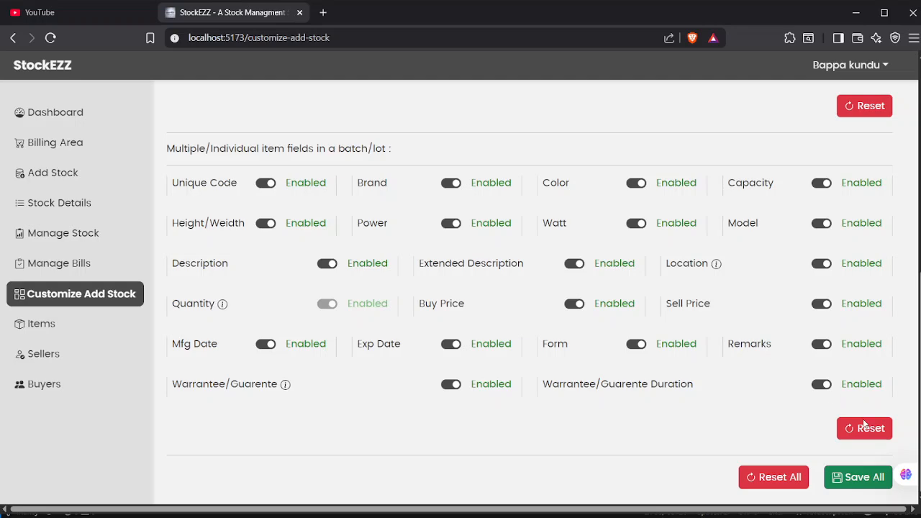
left_click(860, 478)
left_click(53, 173)
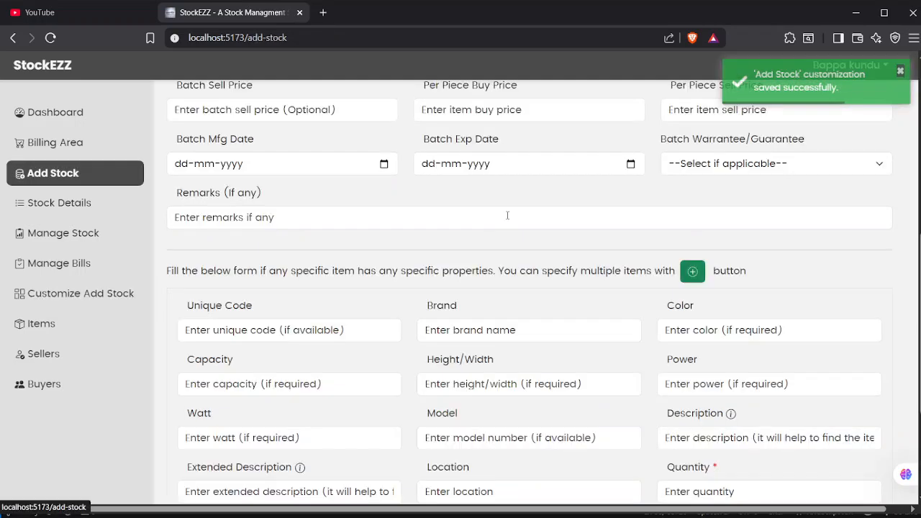
Review all batch and individual item fields of the Add Stock form, including the hints for Extended Description and Description
scroll(518, 223, "up", 8)
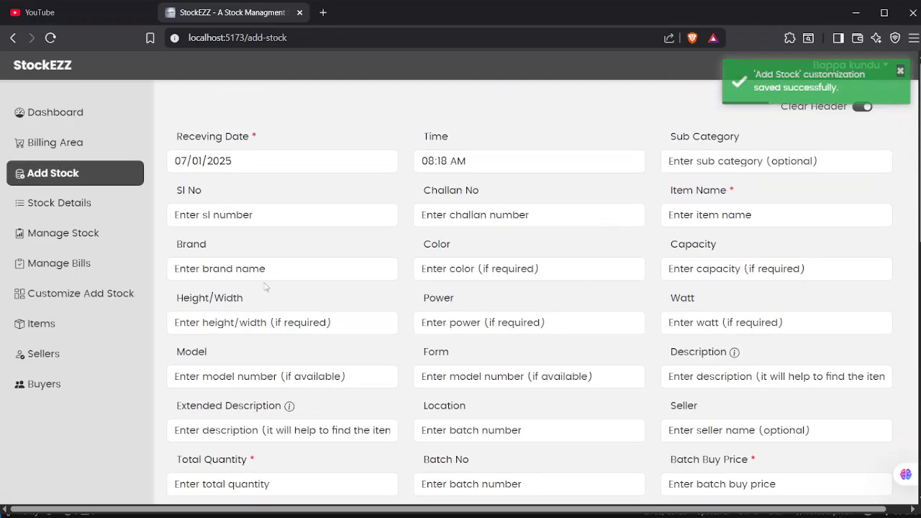
scroll(269, 282, "down", 5)
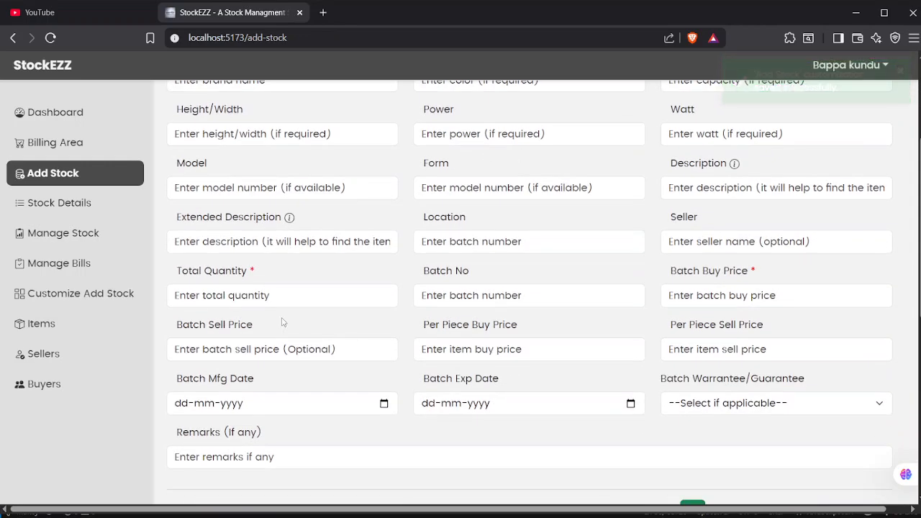
scroll(285, 327, "down", 10)
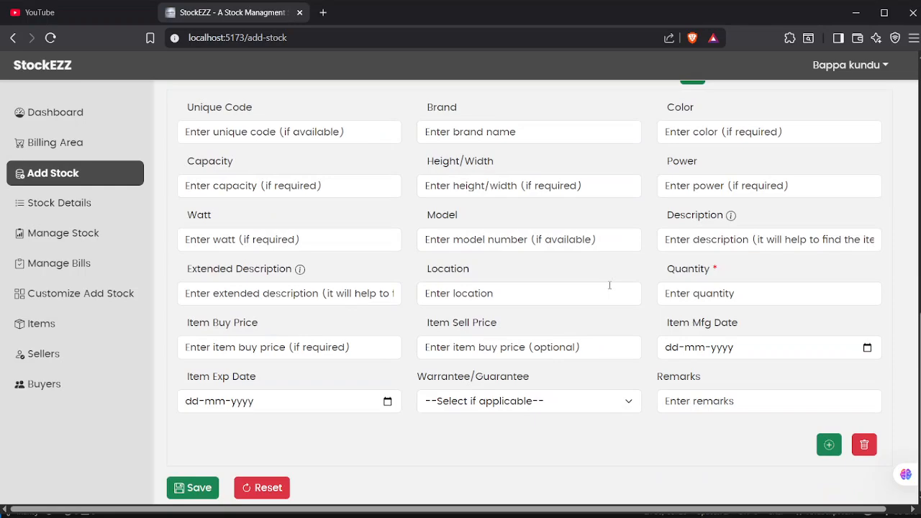
scroll(610, 285, "up", 3)
scroll(610, 289, "up", 12)
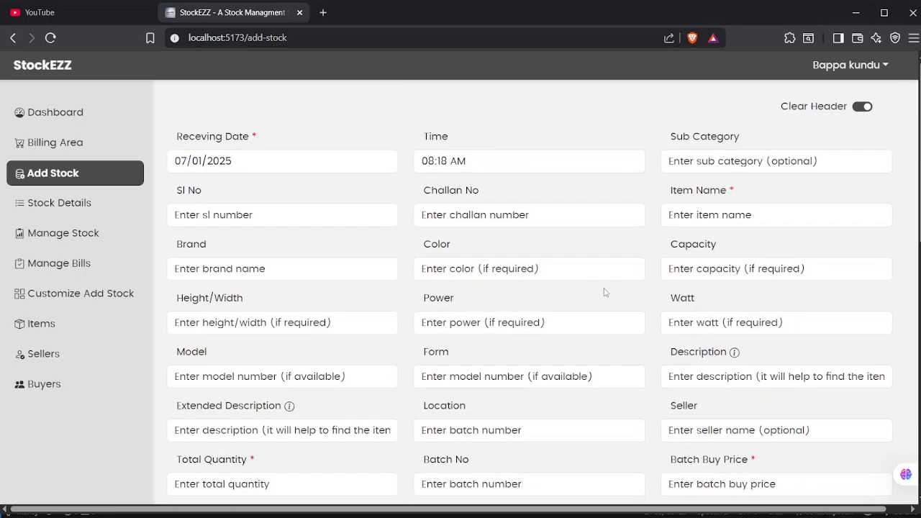
scroll(595, 346, "down", 9)
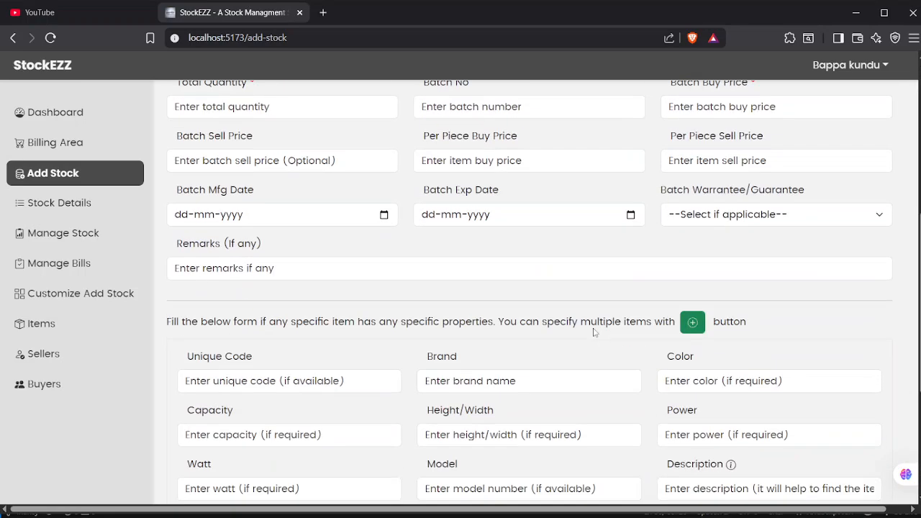
scroll(594, 334, "down", 6)
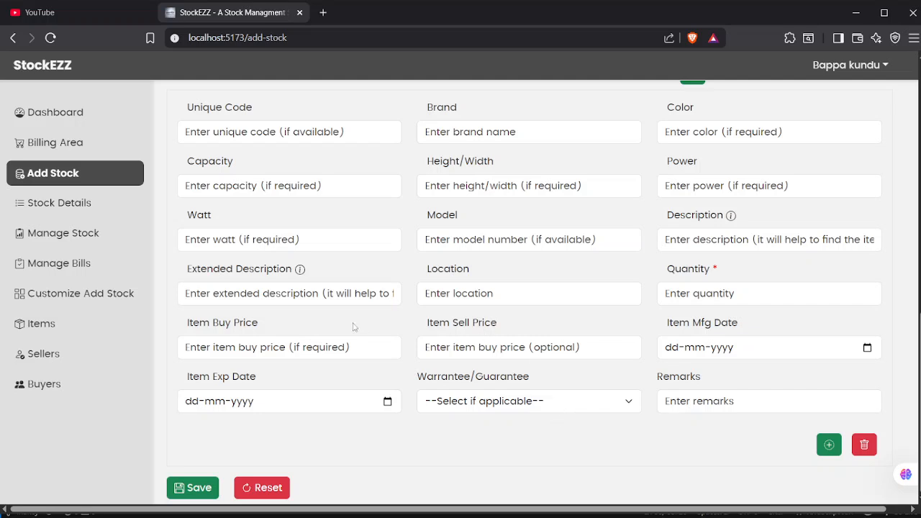
mouse_move(302, 273)
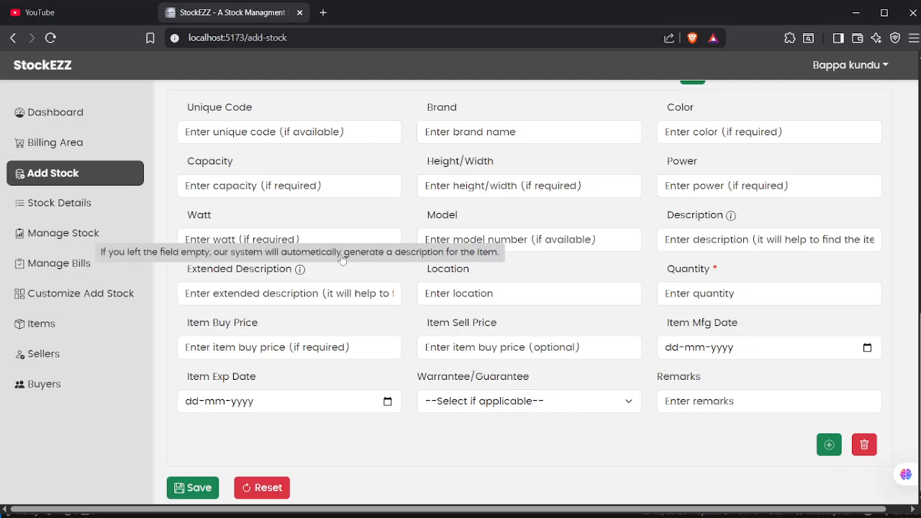
mouse_move(736, 218)
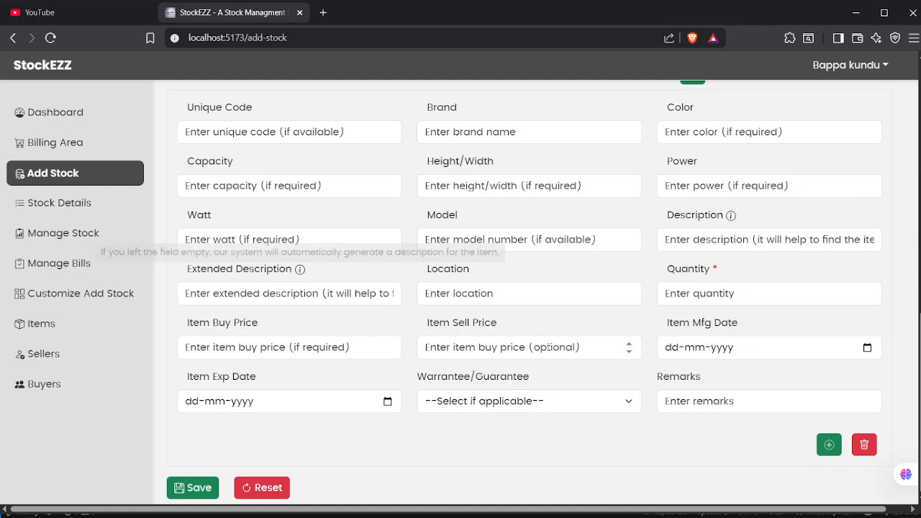
Set the individual item's Warrantee/Guarantee to Warrantee Applicable and check the available durations without choosing one
left_click(559, 409)
left_click(553, 434)
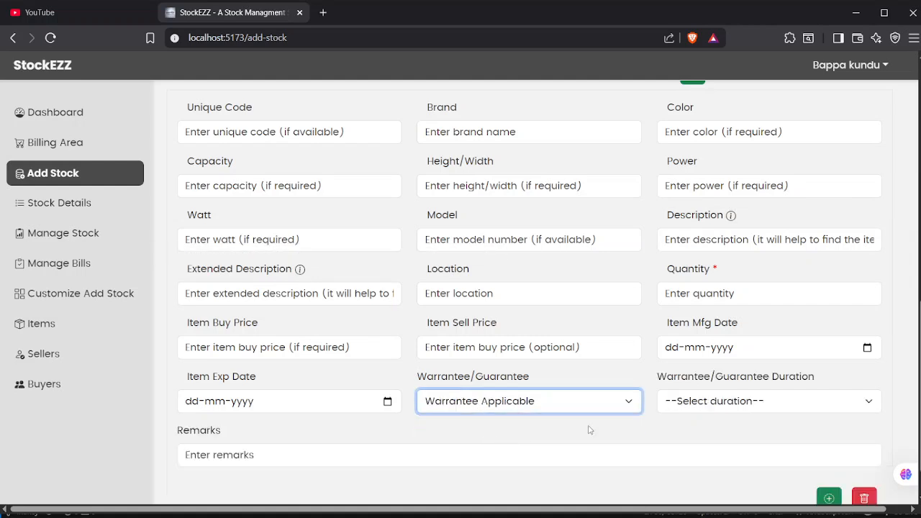
scroll(732, 414, "down", 1)
left_click(721, 359)
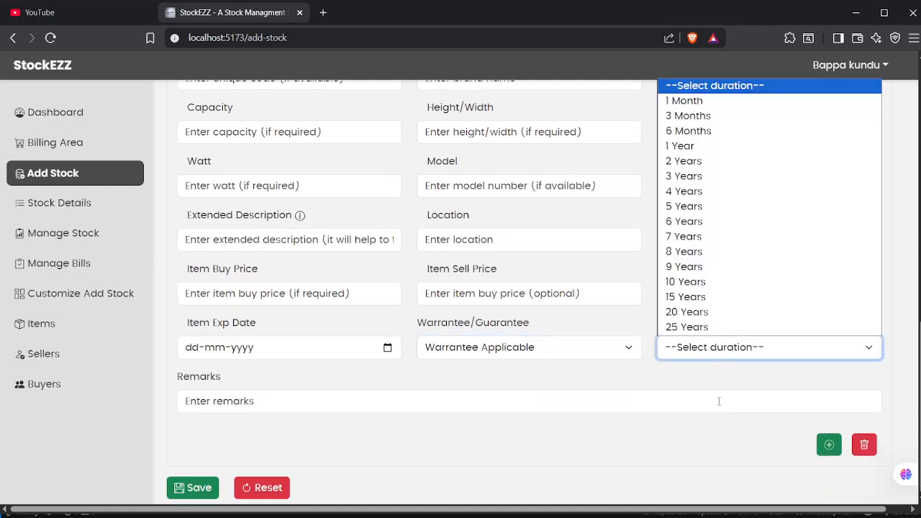
left_click(563, 336)
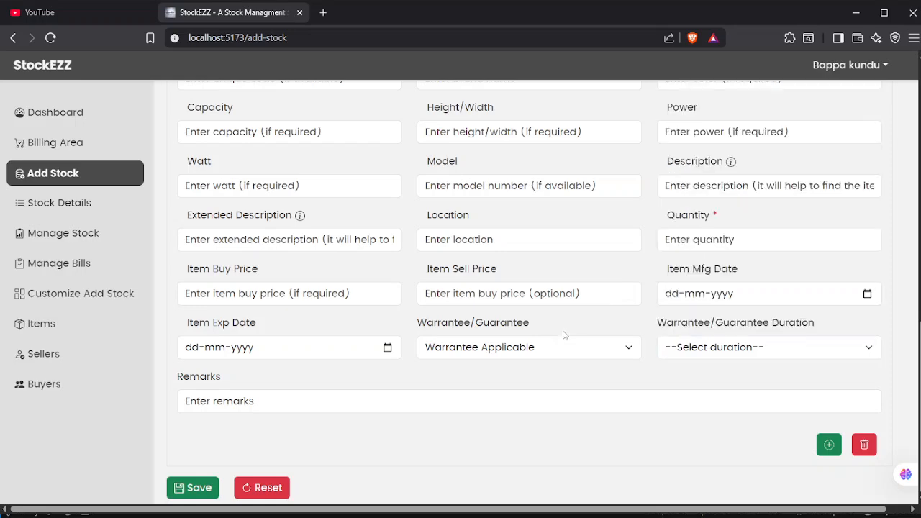
scroll(564, 332, "up", 4)
scroll(563, 329, "up", 6)
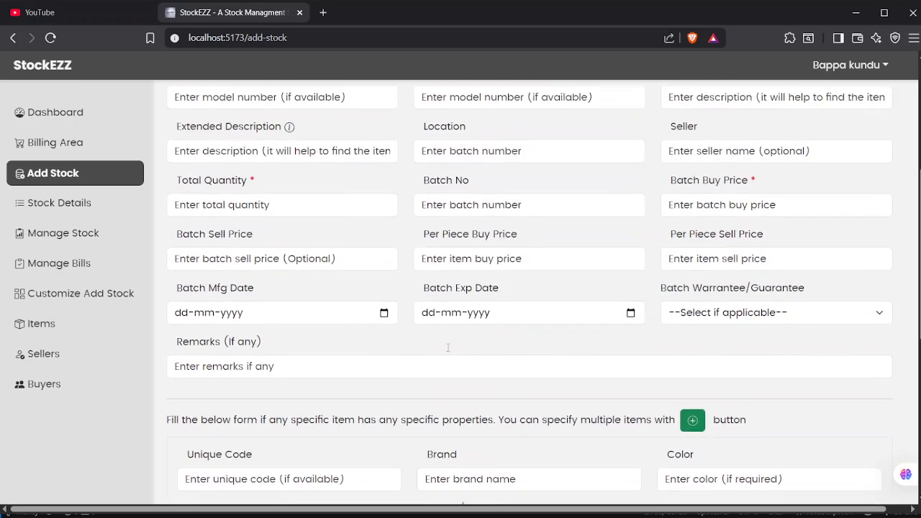
scroll(525, 334, "up", 1)
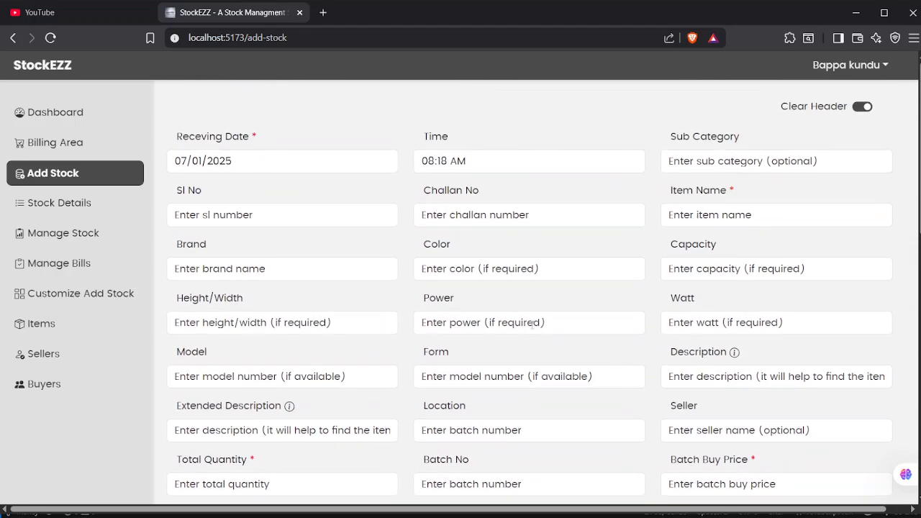
scroll(344, 266, "down", 10)
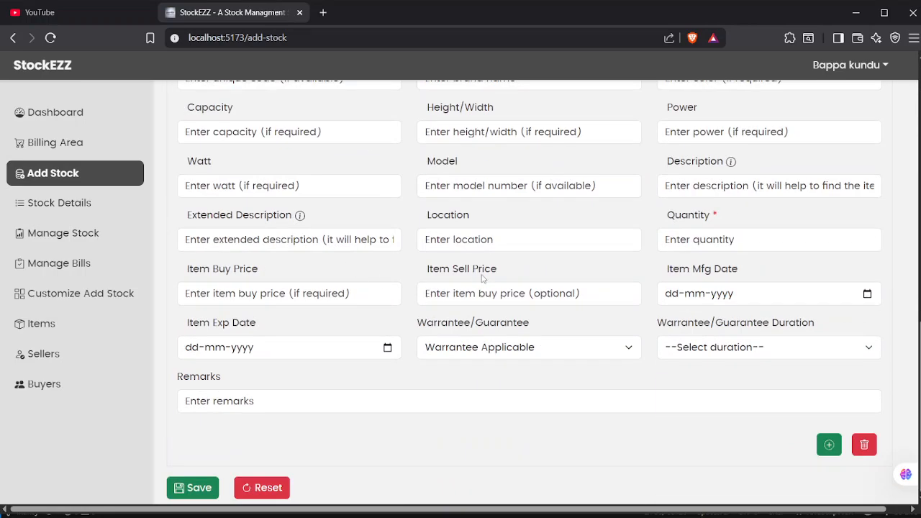